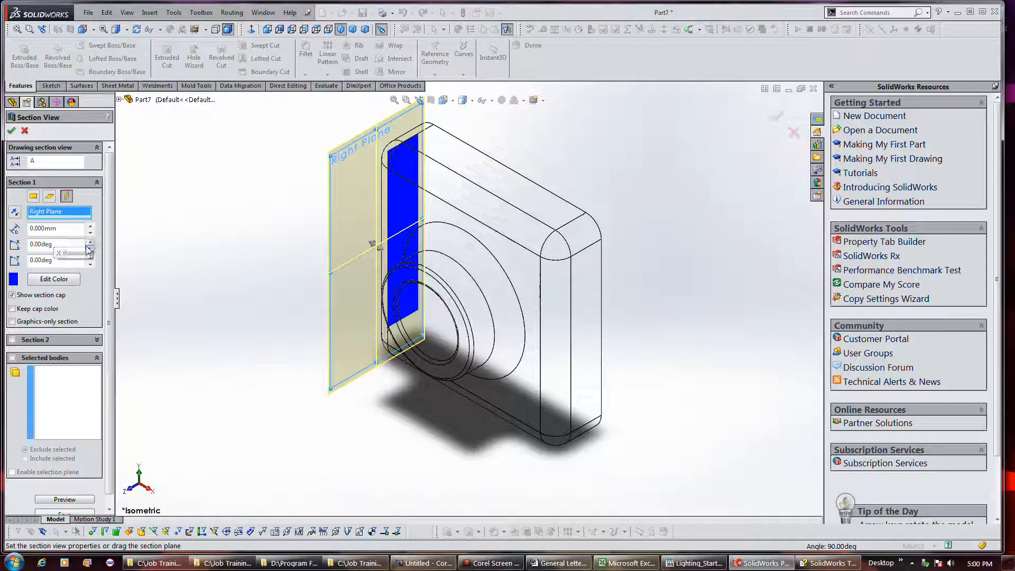
Step: Preview a section through the Right Plane at 57 mm, and switch Section 1 to the Top Plane at a 57 mm offset
drag(383, 248, 469, 294)
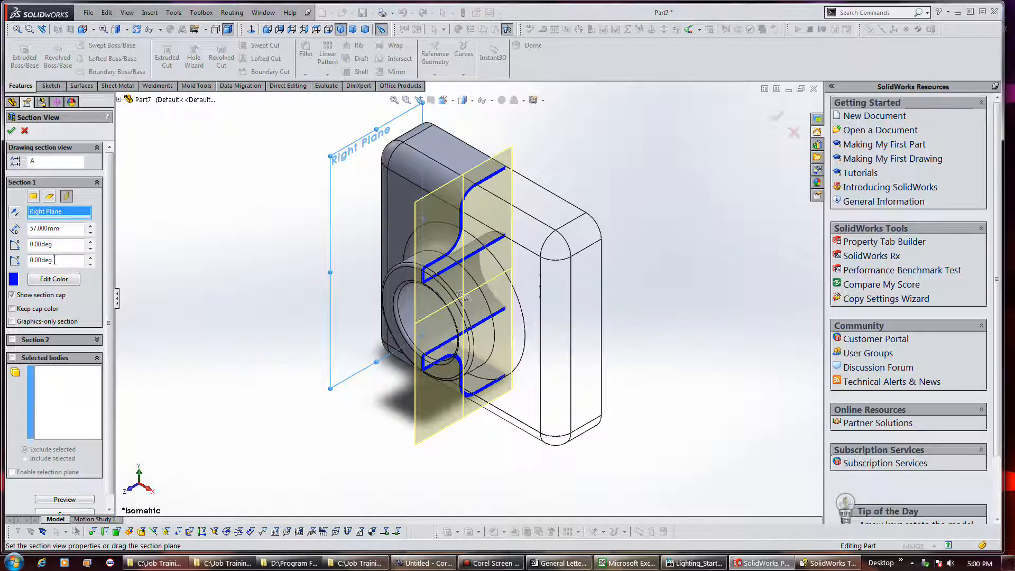
click(50, 196)
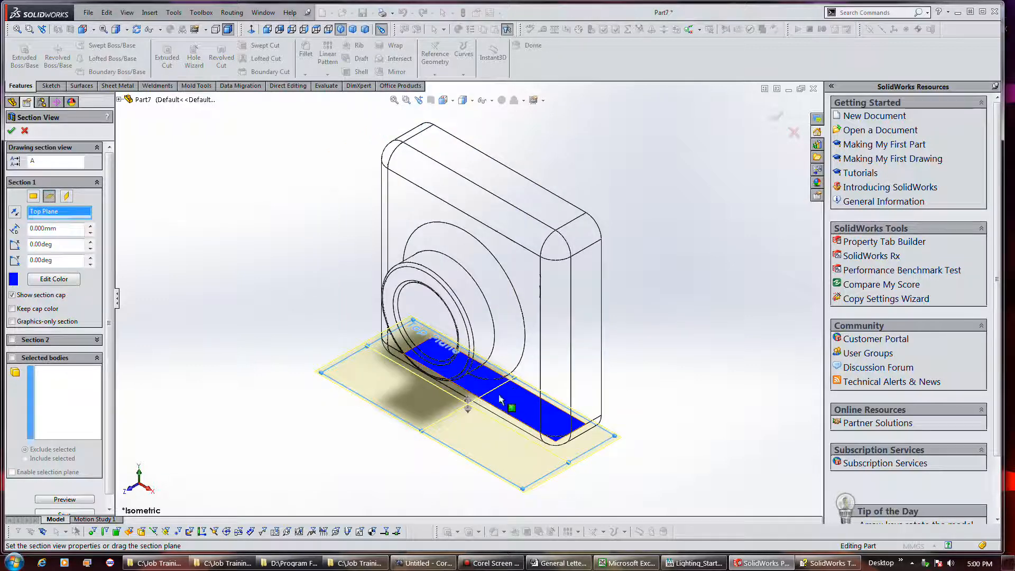
drag(467, 405, 475, 305)
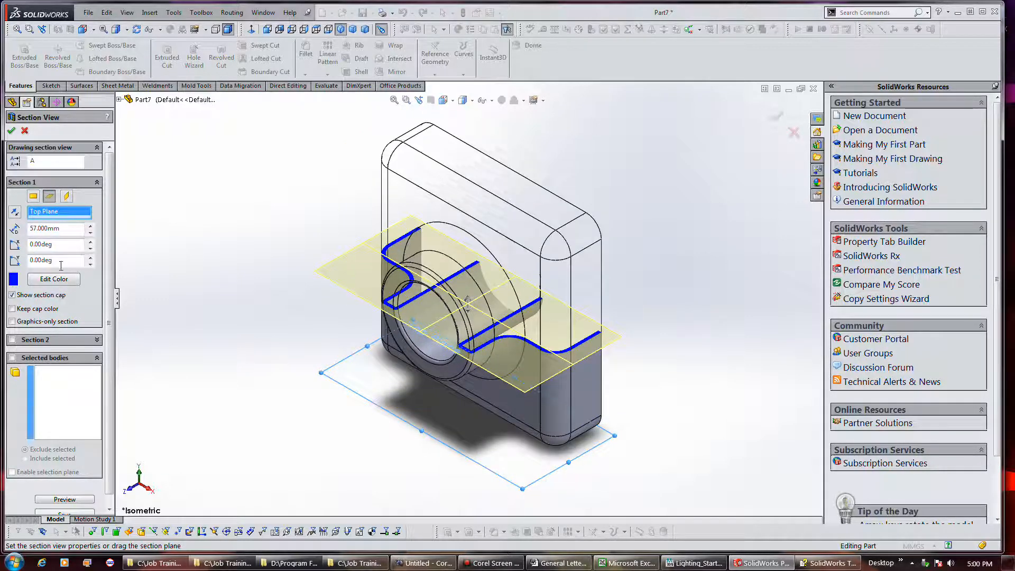
Step: Try tilting the Top Plane section about its X axis
click(90, 242)
click(90, 242)
click(91, 248)
click(91, 247)
click(90, 248)
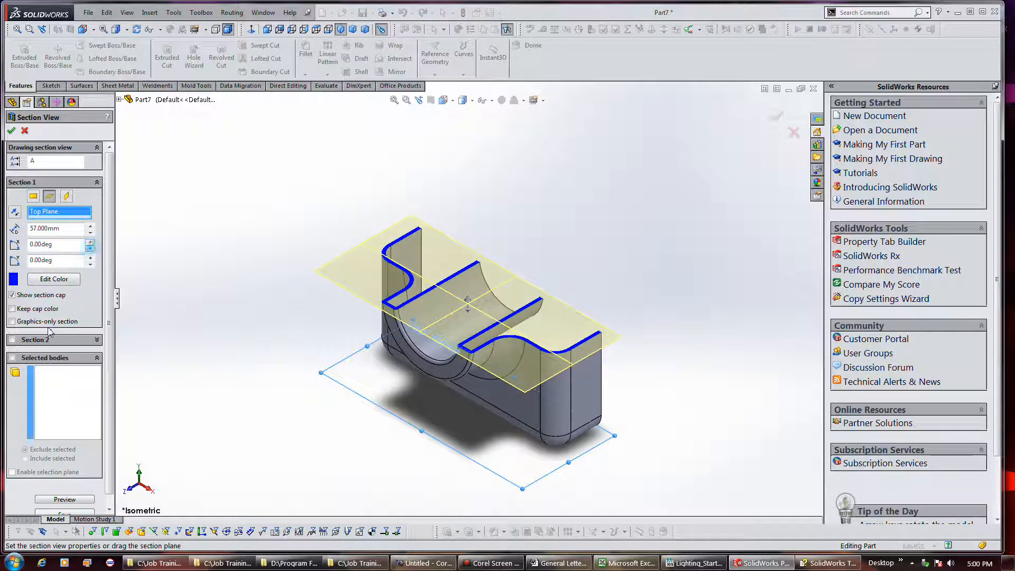
Step: Add a second section on the Right Plane offset 58 mm, inspect the cut part, and turn the section view off
click(12, 341)
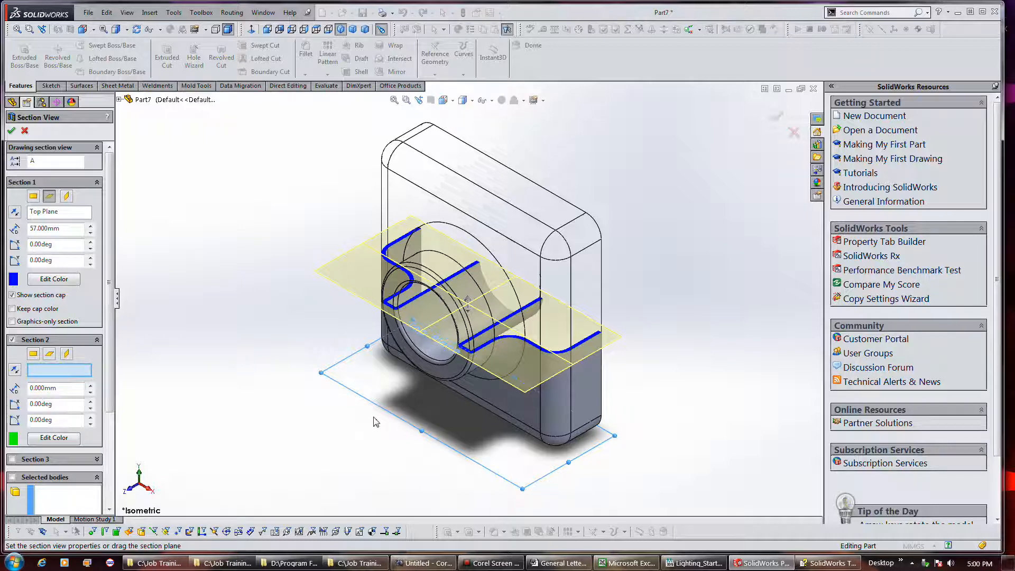
click(66, 353)
drag(378, 251, 471, 292)
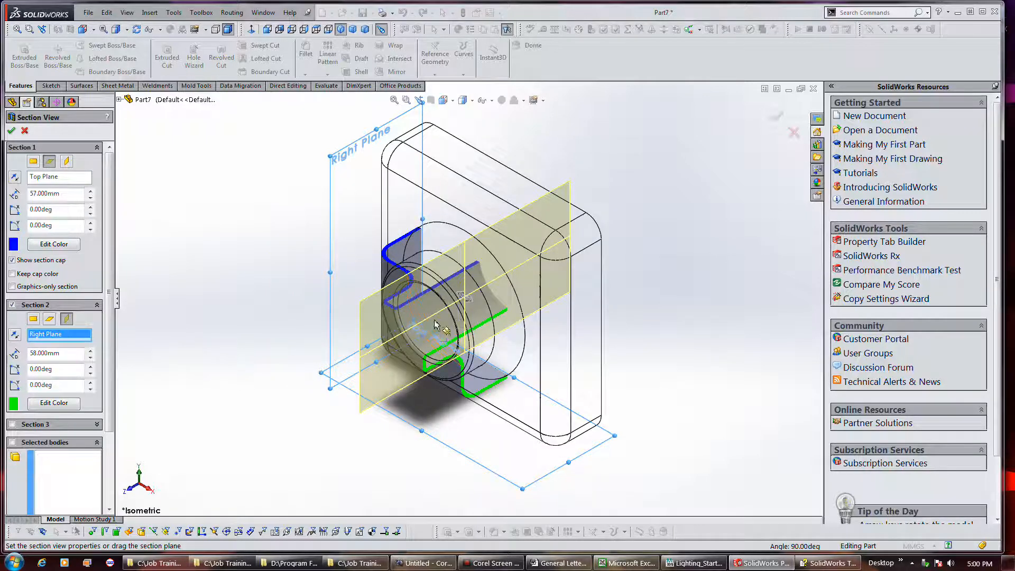
click(11, 131)
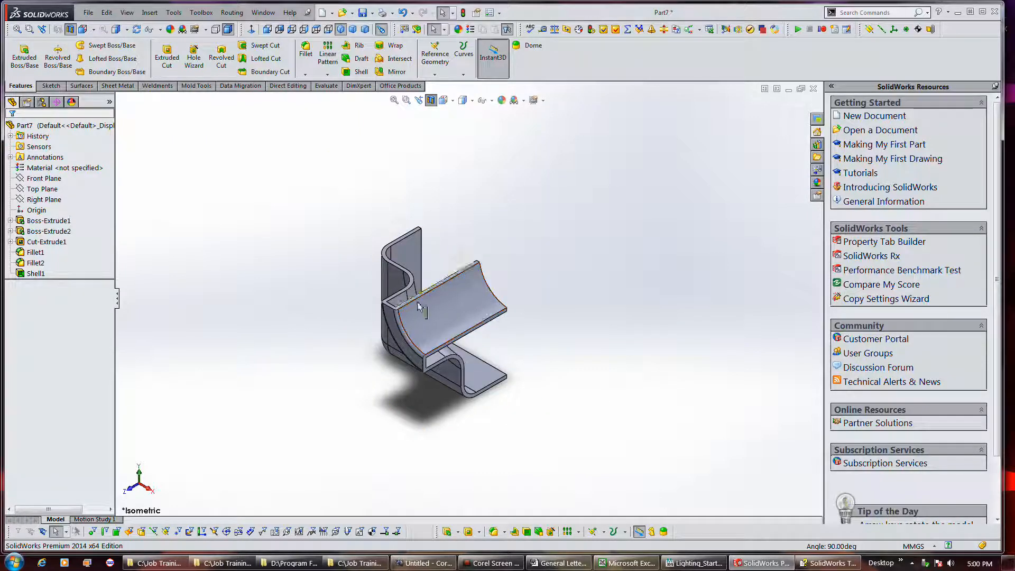
middle_drag(571, 365, 559, 344)
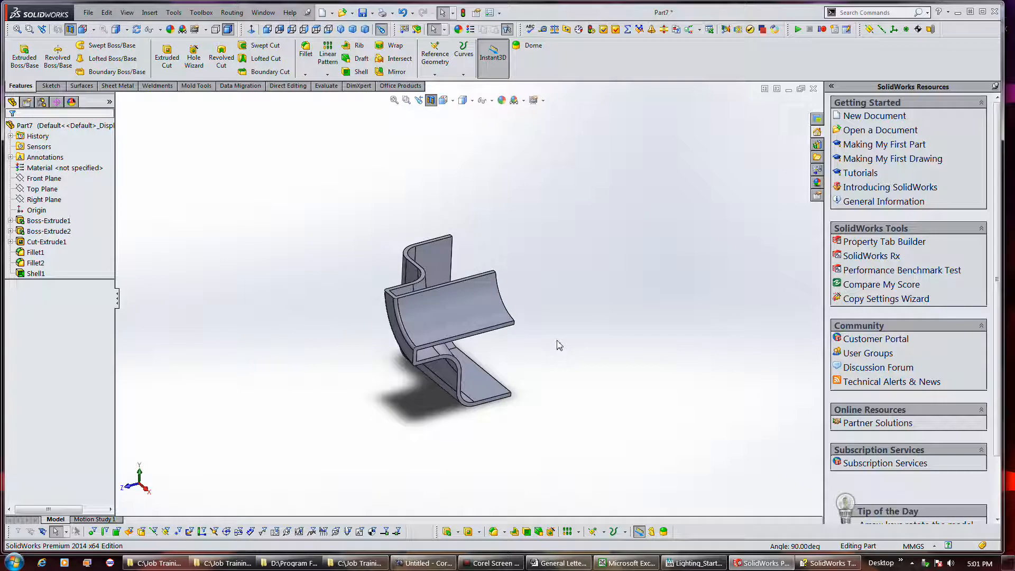
click(431, 100)
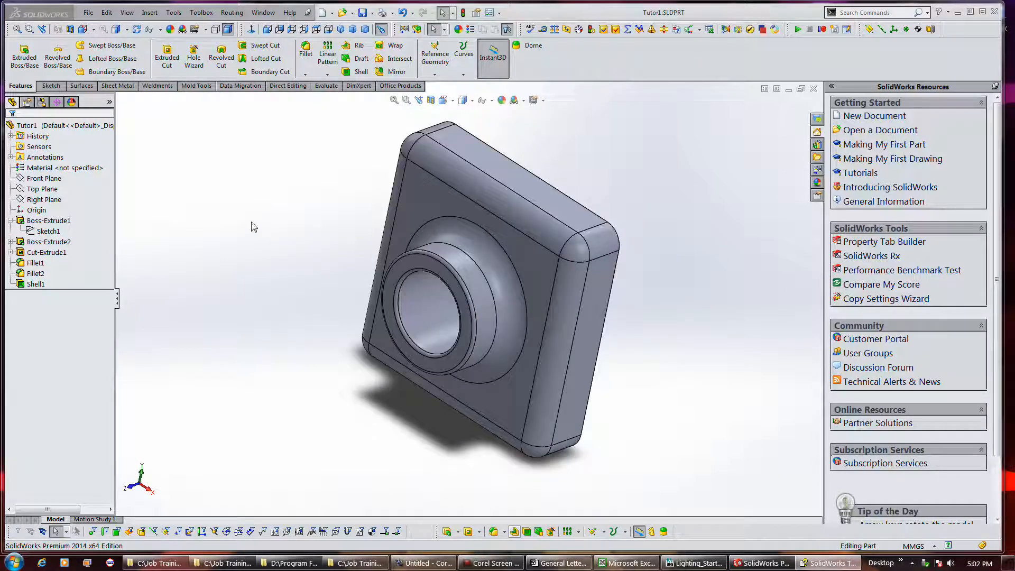
Step: Show the dimensions of the round boss, Boss-Extrude2
click(46, 242)
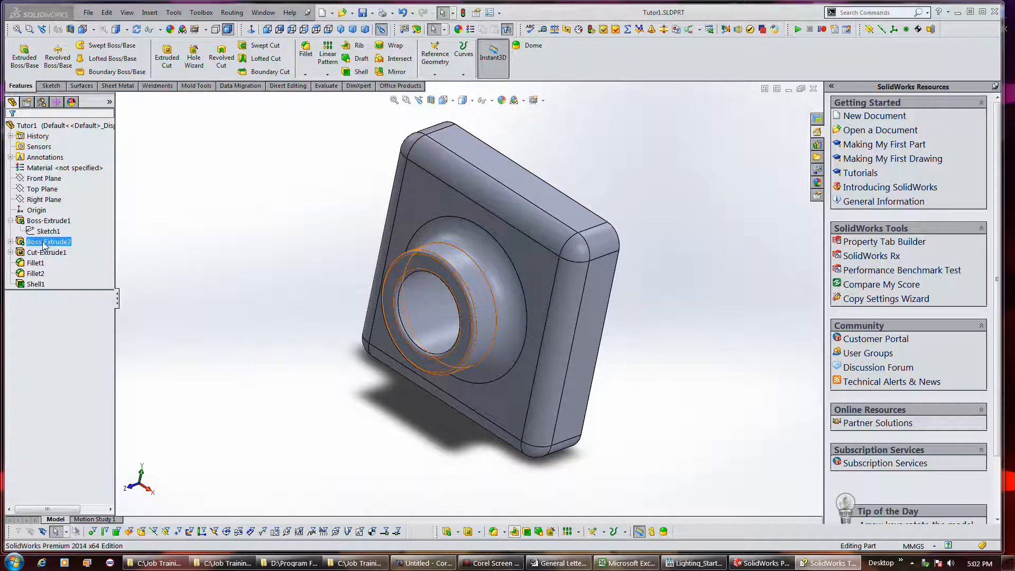
double_click(46, 243)
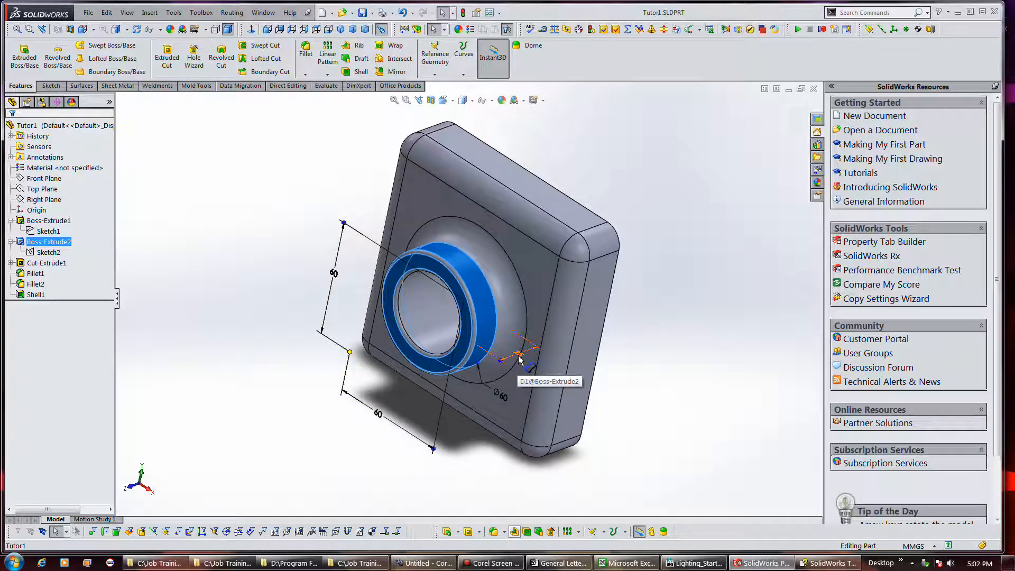
click(222, 220)
Step: Set the extrusion depth of Boss-Extrude1 to 50 mm
click(49, 221)
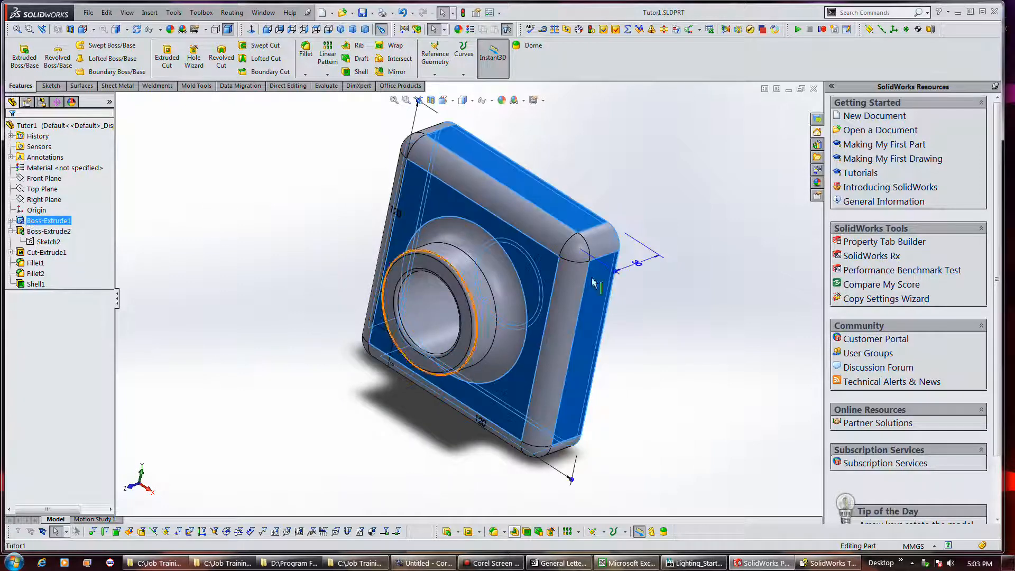
double_click(639, 264)
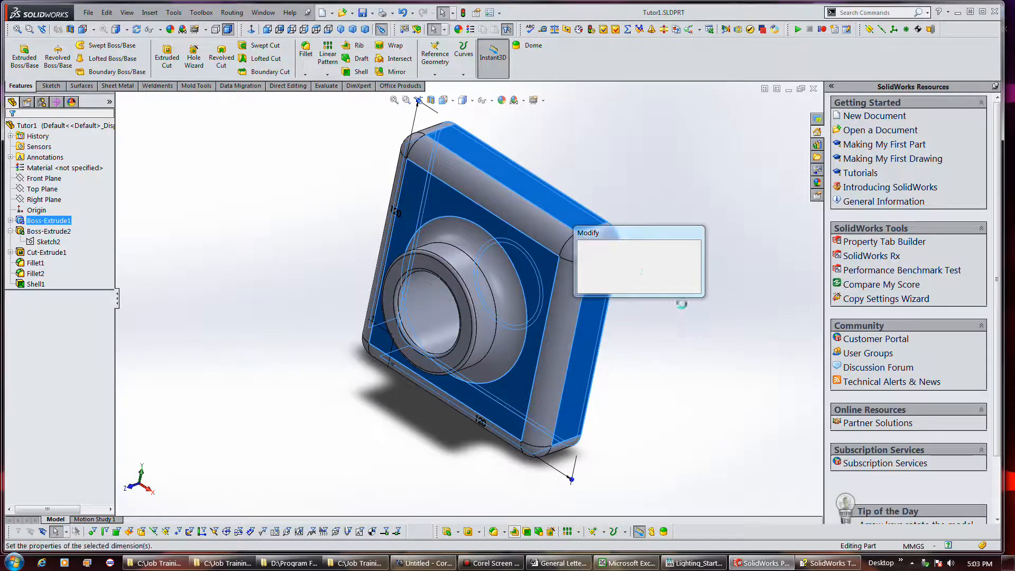
text(50)
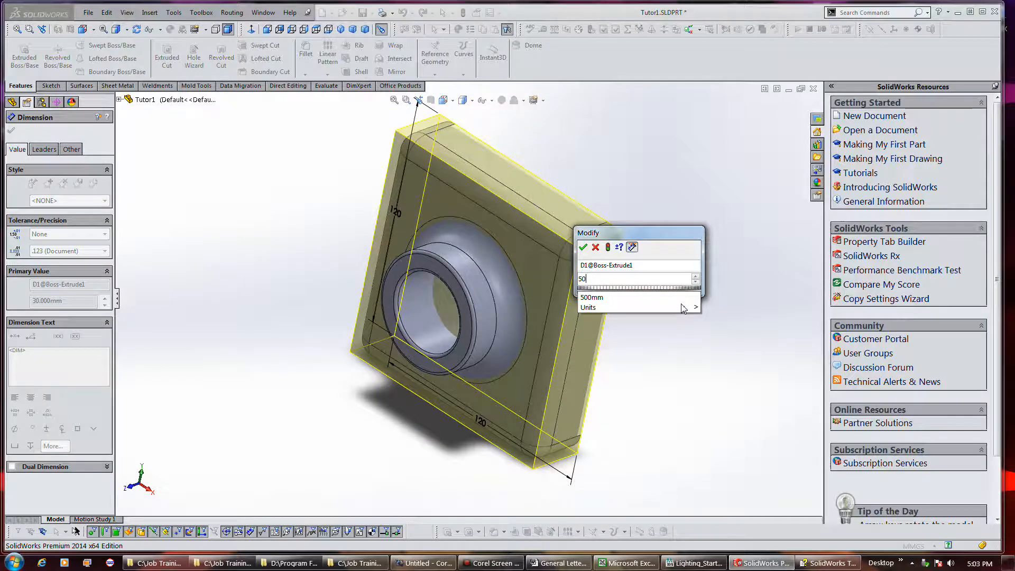
key(Return)
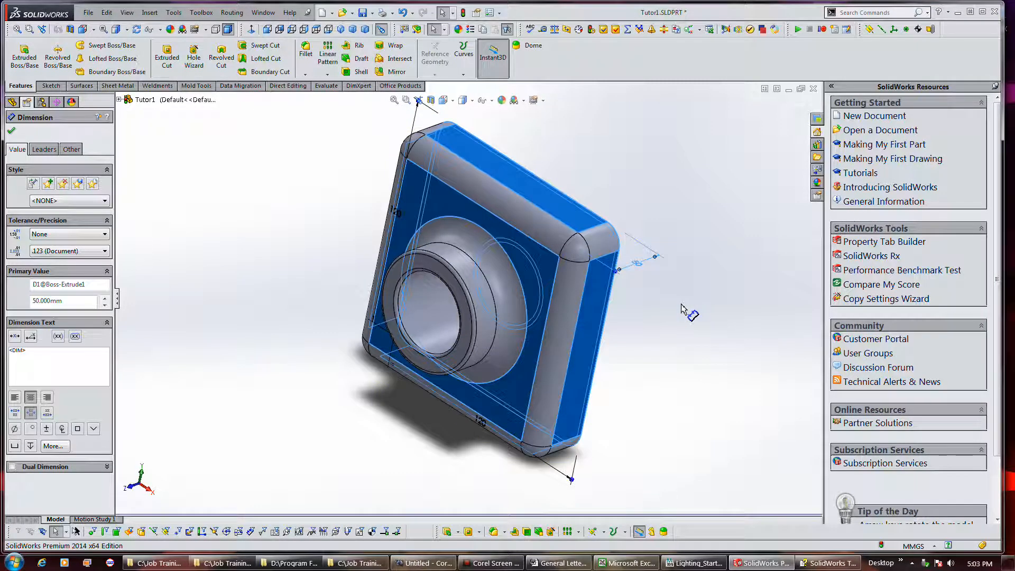
Step: Set the extrusion depth of Boss-Extrude1 to 150 mm and rebuild the part
middle_drag(665, 275, 634, 220)
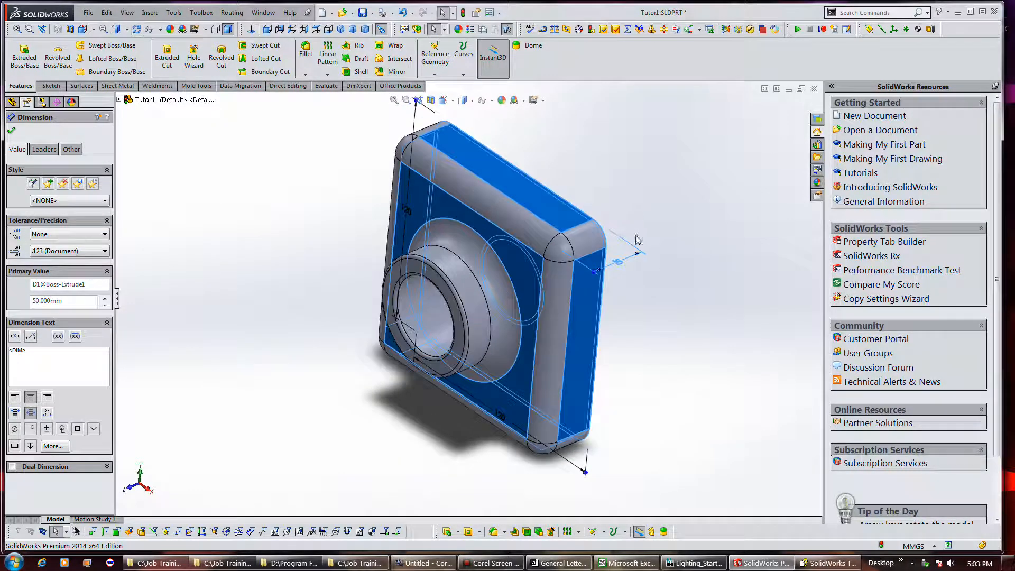
double_click(617, 263)
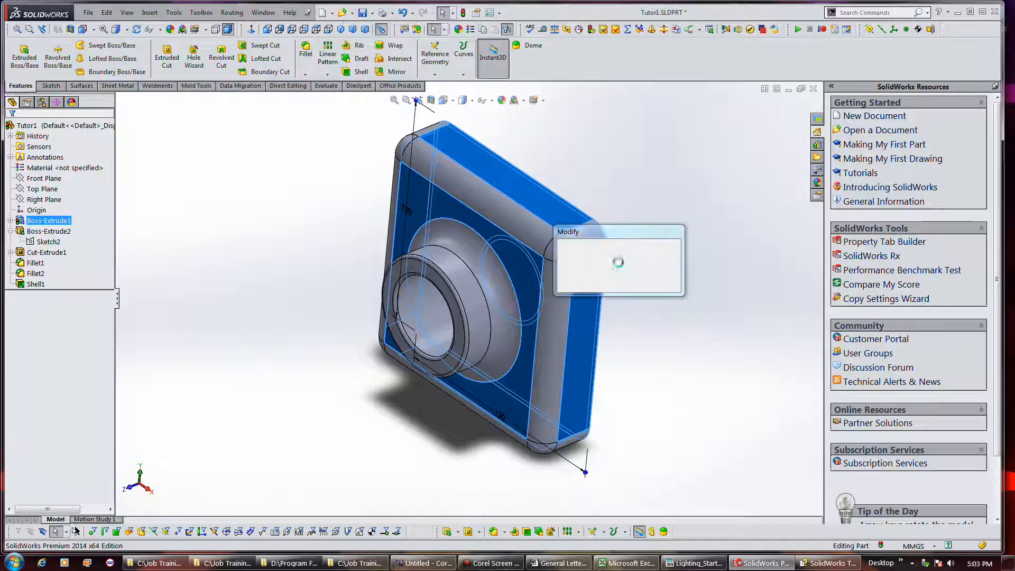
text(150)
key(Return)
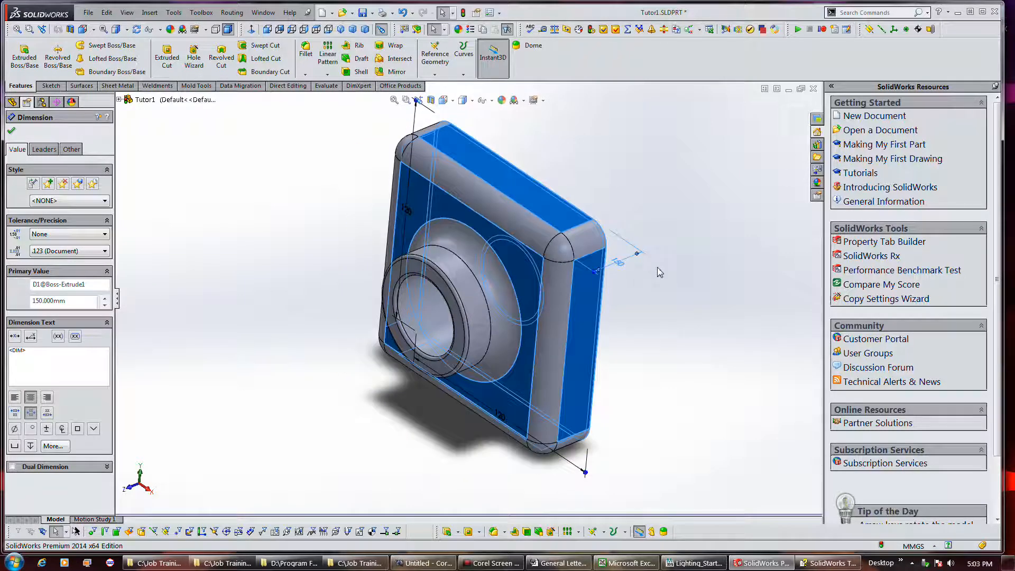
mouse_move(672, 220)
middle_down()
mouse_move(639, 238)
mouse_move(652, 238)
mouse_move(665, 210)
middle_up()
key(Escape)
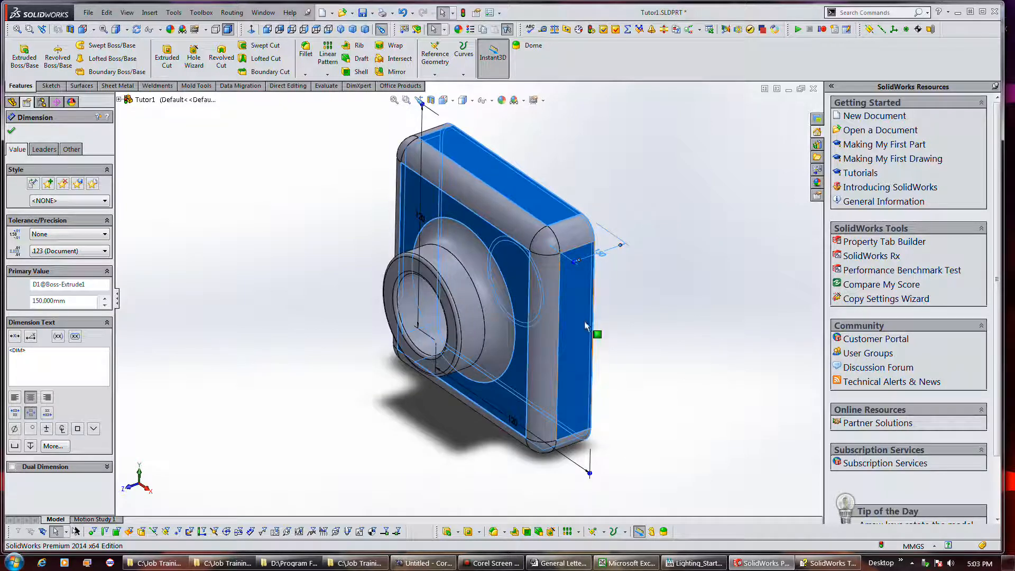
click(11, 131)
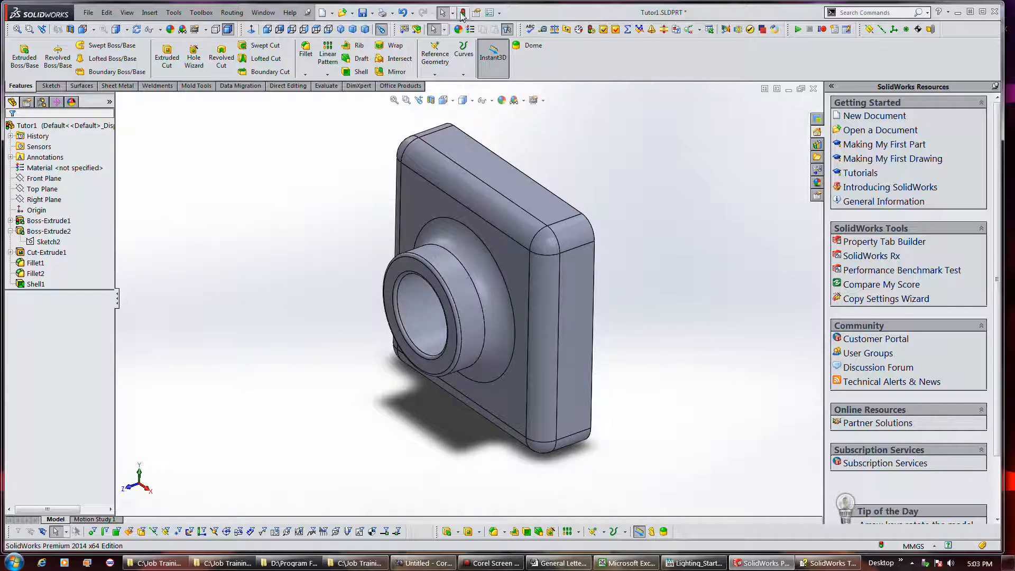
click(463, 13)
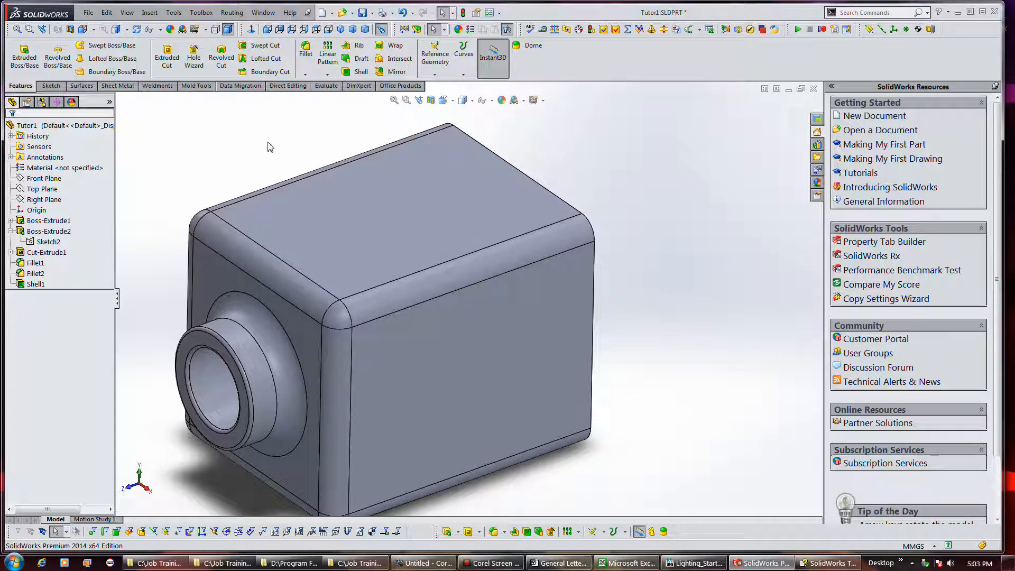
Step: Change the depth of the rebuilt Boss-Extrude1 block to 50 mm, regenerate the model and clear the selection
click(47, 220)
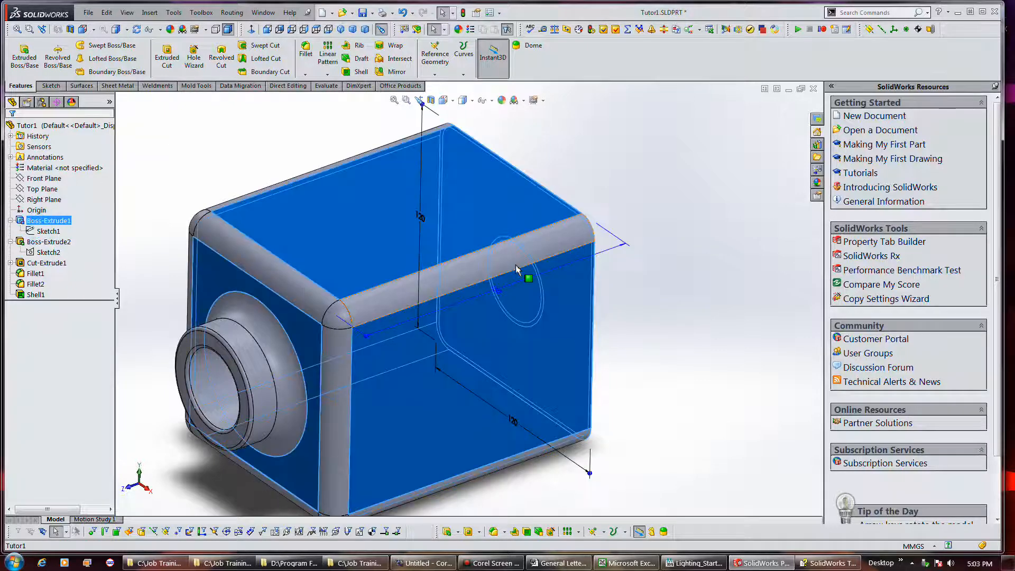
double_click(495, 288)
text(50)
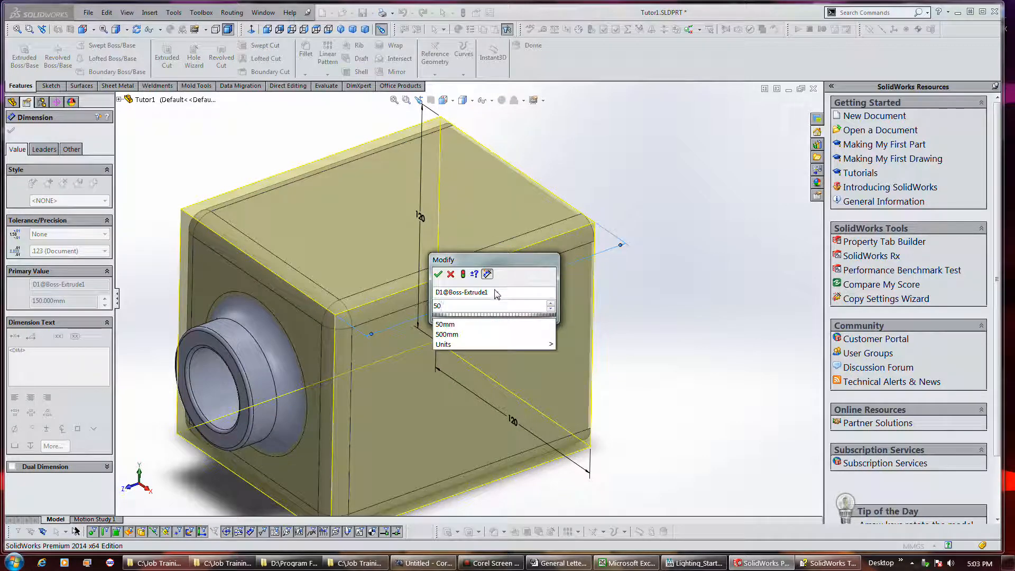
click(496, 292)
click(464, 275)
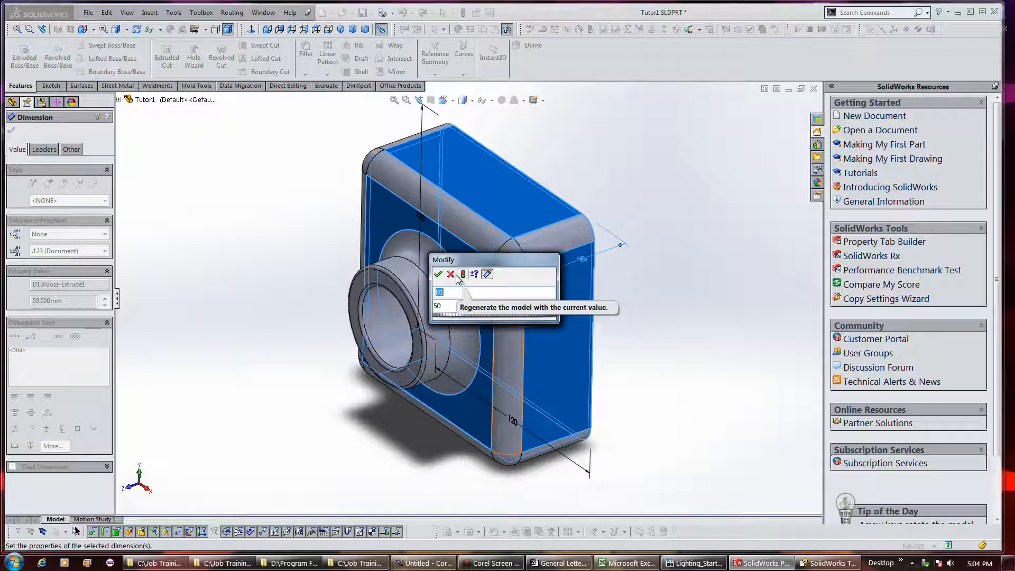
click(438, 274)
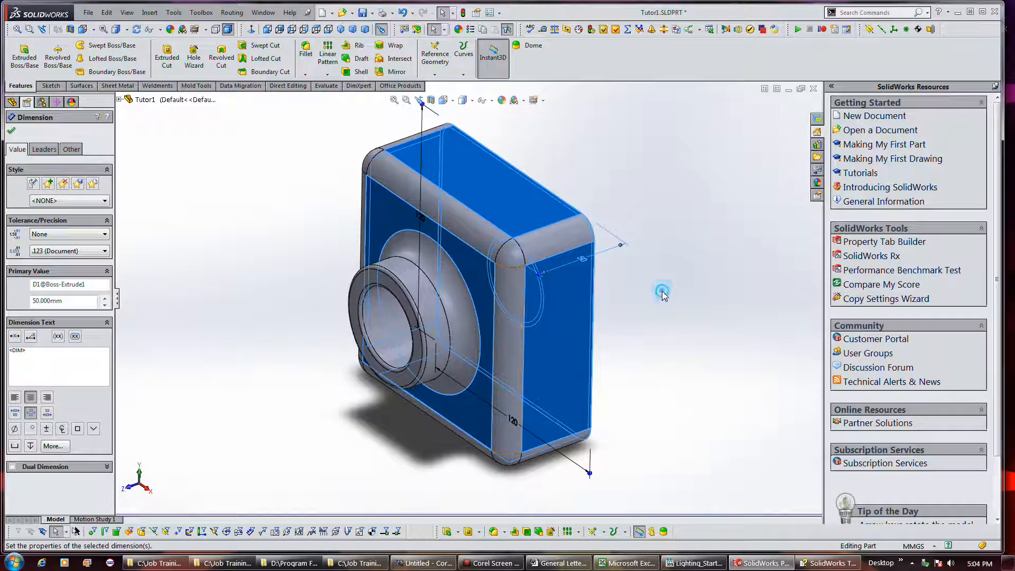
click(654, 293)
click(45, 264)
key(Escape)
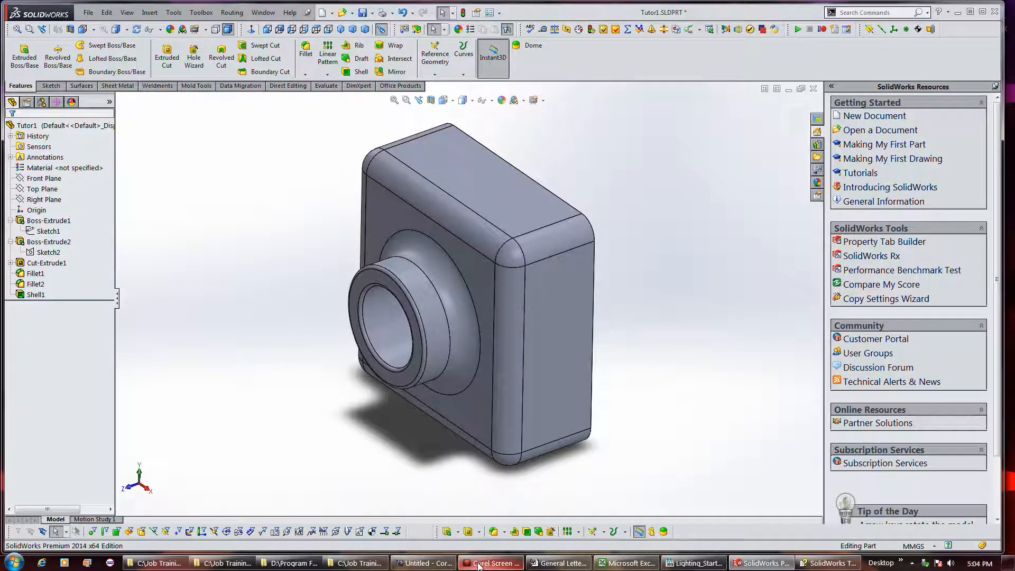
Step: Remove the front face's lower and left edges and the circular edge at the boss's base from Fillet1's selection
mouse_move(478, 566)
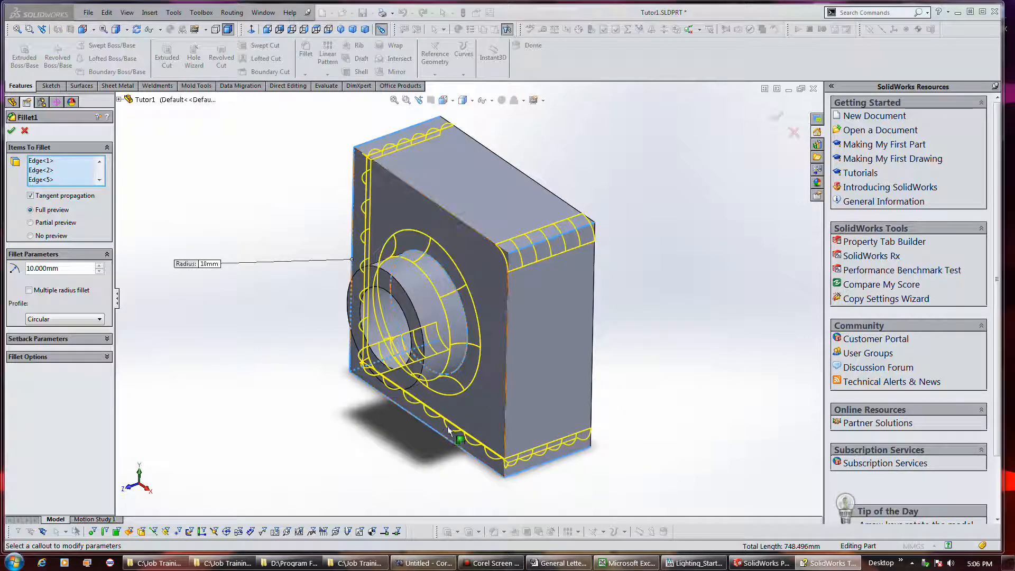
click(442, 438)
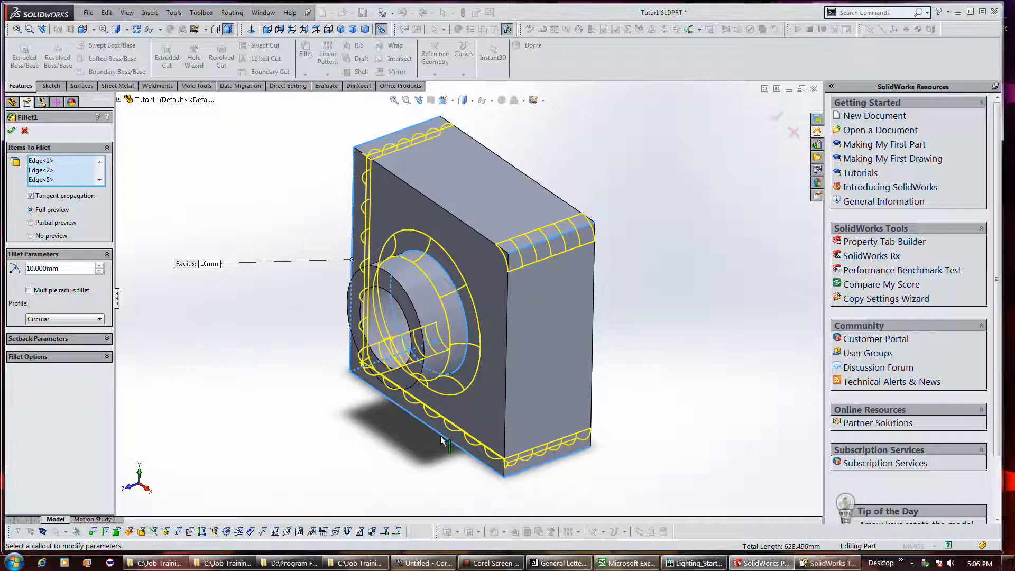
click(442, 439)
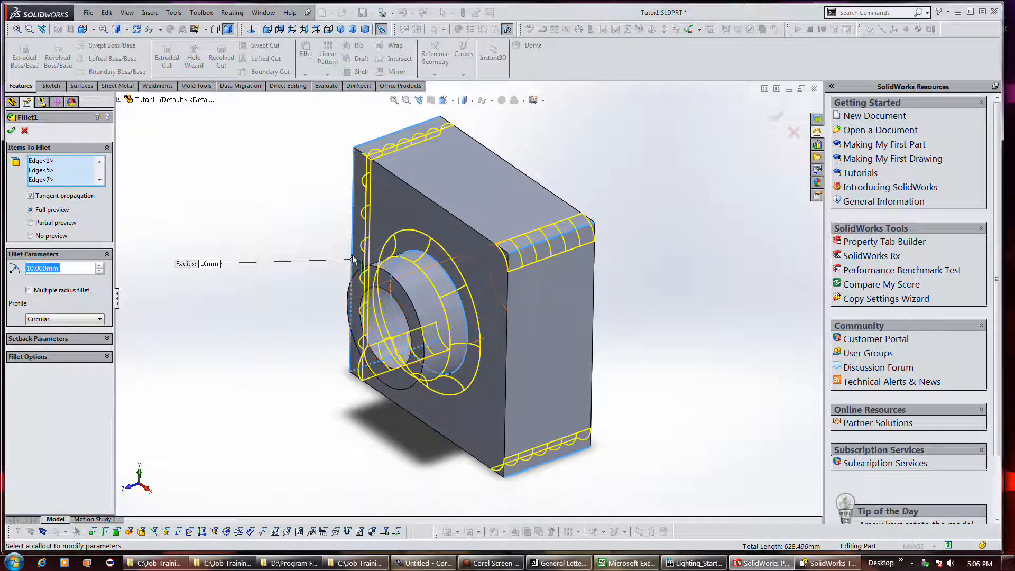
click(354, 239)
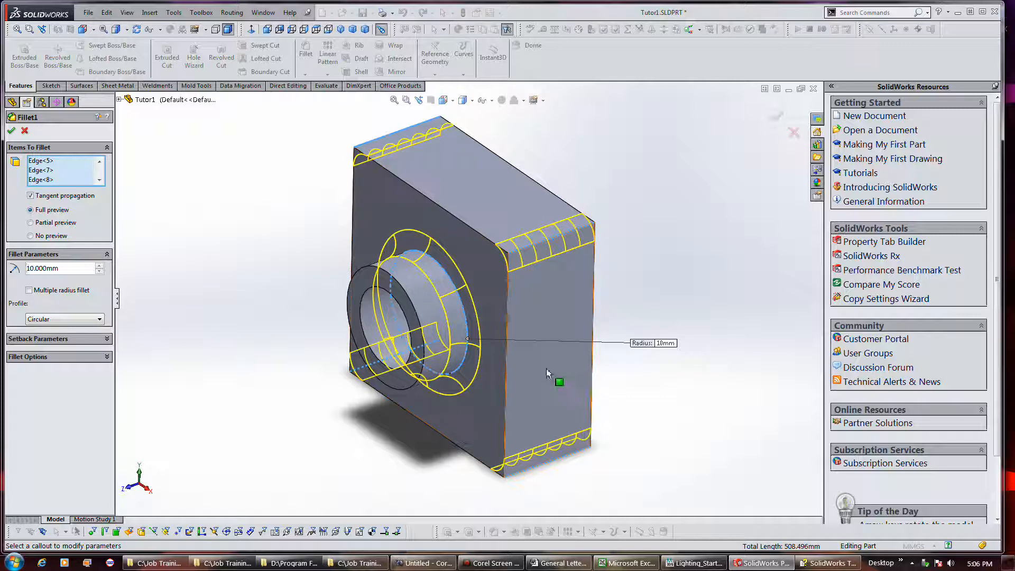
click(467, 330)
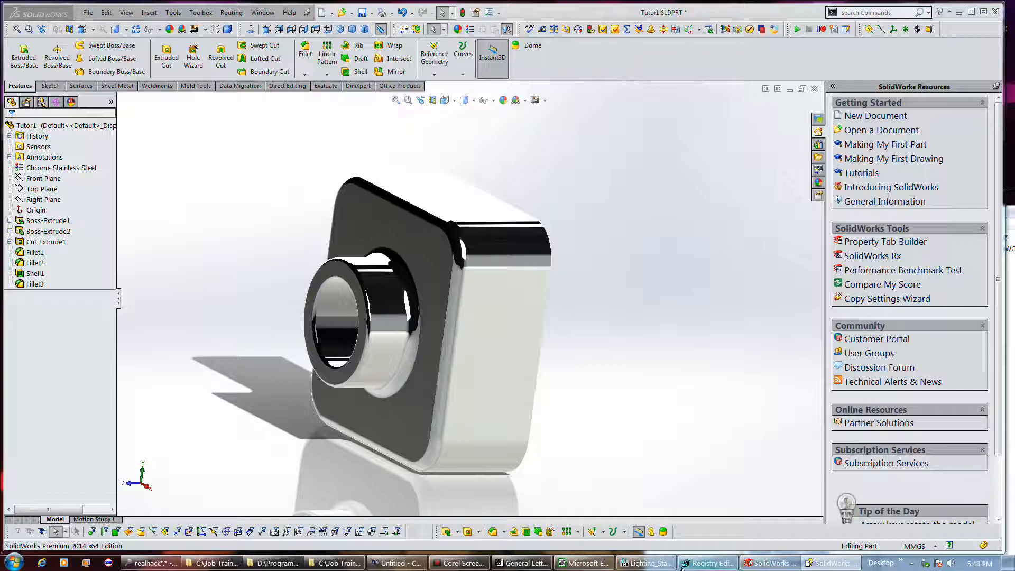
Step: Switch to Registry Editor and trace the GeForce GT 730 key's path up through NV40, Gl2Shaders and Hardware to SolidWorks 2014
click(708, 563)
drag(861, 198, 559, 110)
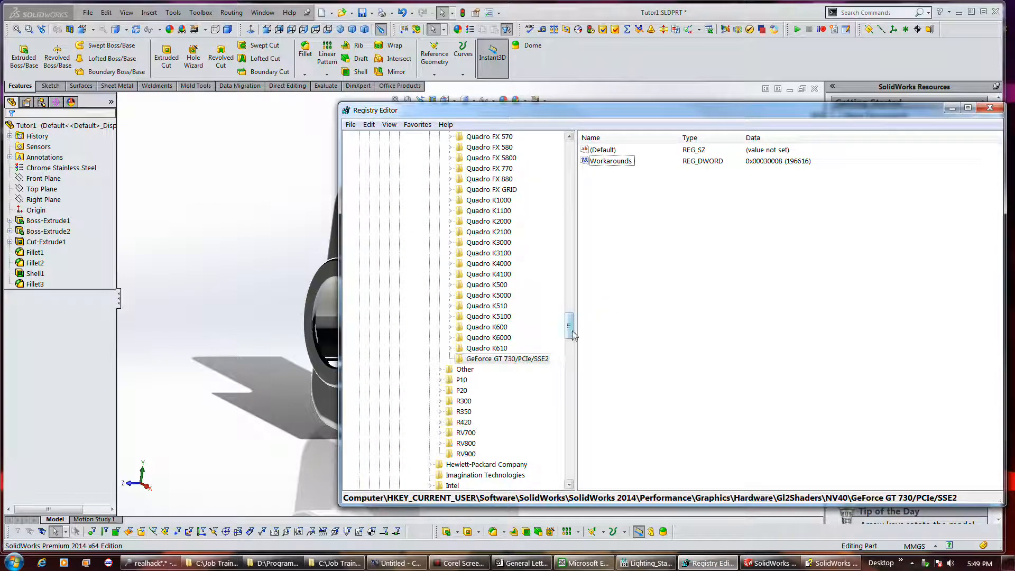
drag(572, 333, 573, 292)
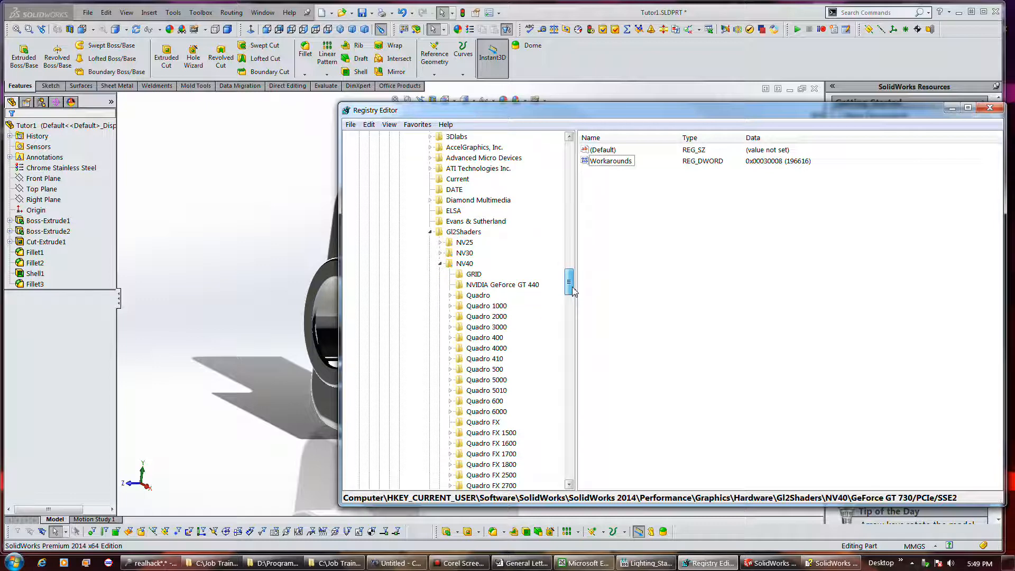
drag(575, 291, 574, 290)
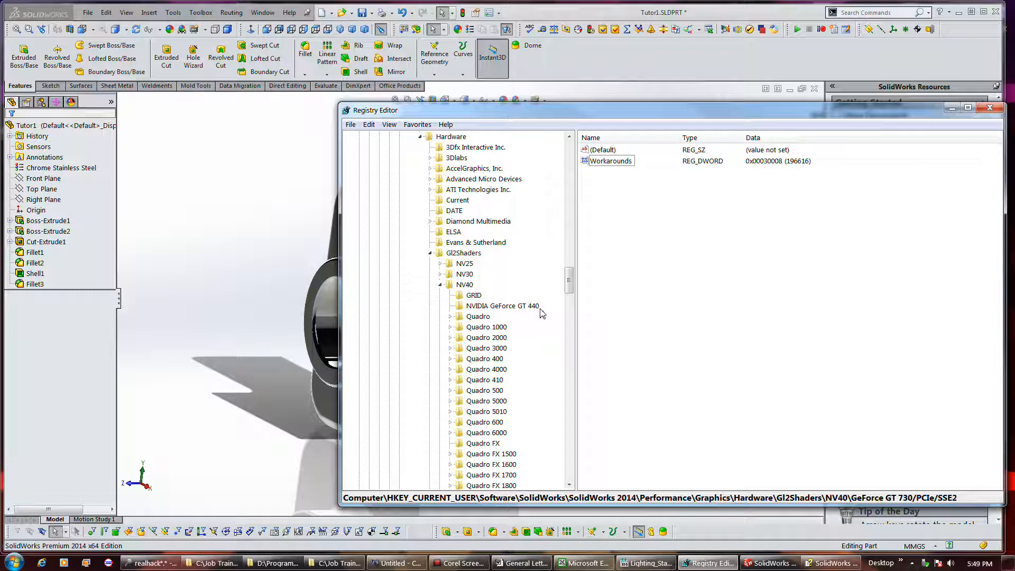
drag(569, 280, 576, 254)
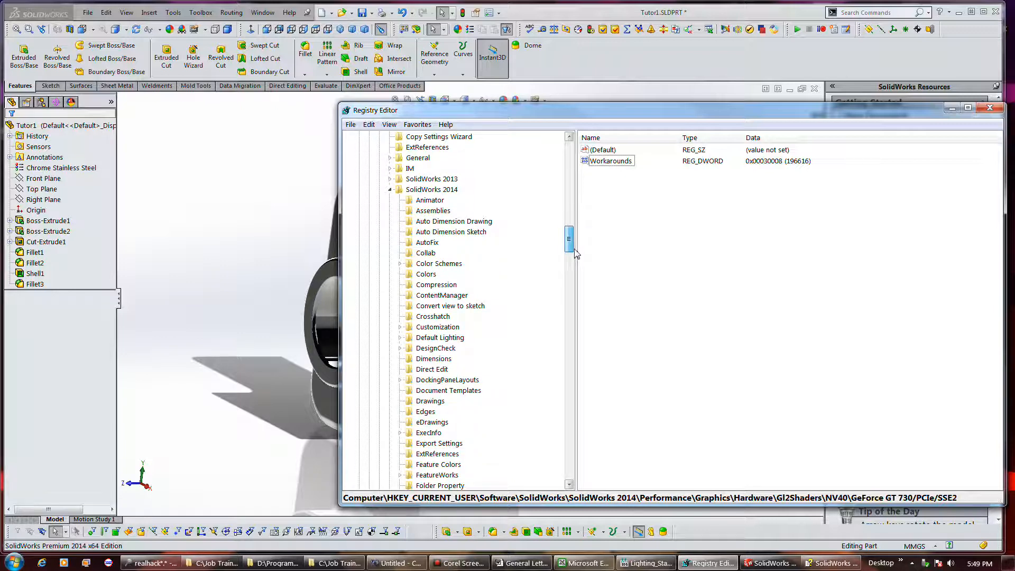
Step: Examine the values of the Hardware\Current key and the NV40 GeForce GT 730/PCIe/SSE2 key, and close Registry Editor
drag(575, 251, 575, 252)
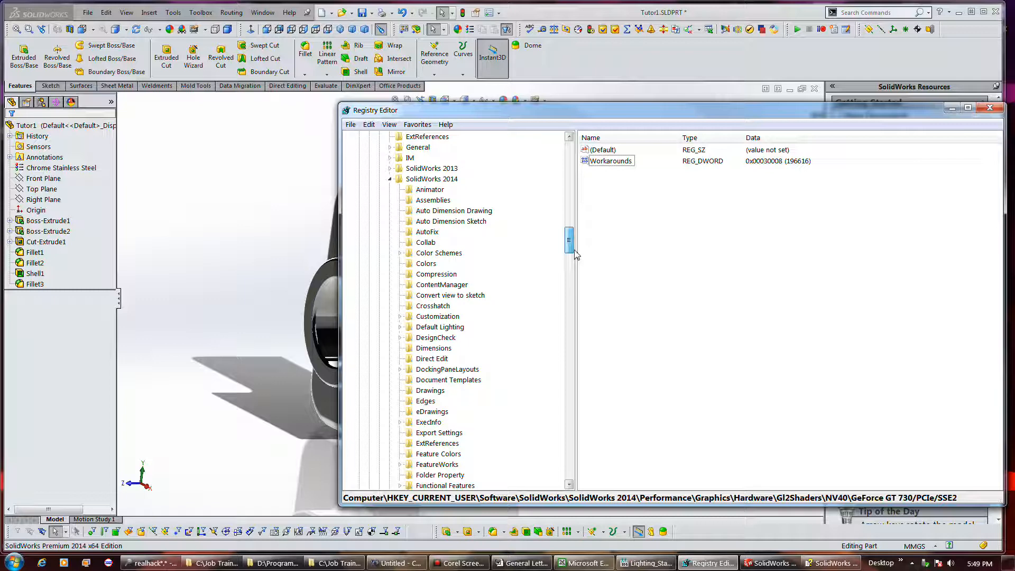
drag(576, 255, 598, 293)
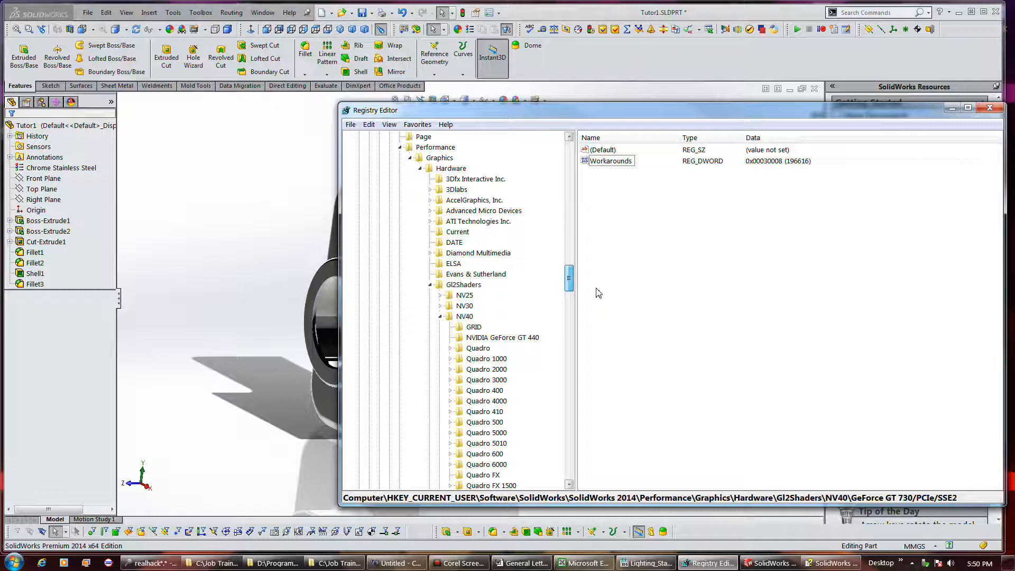
click(455, 232)
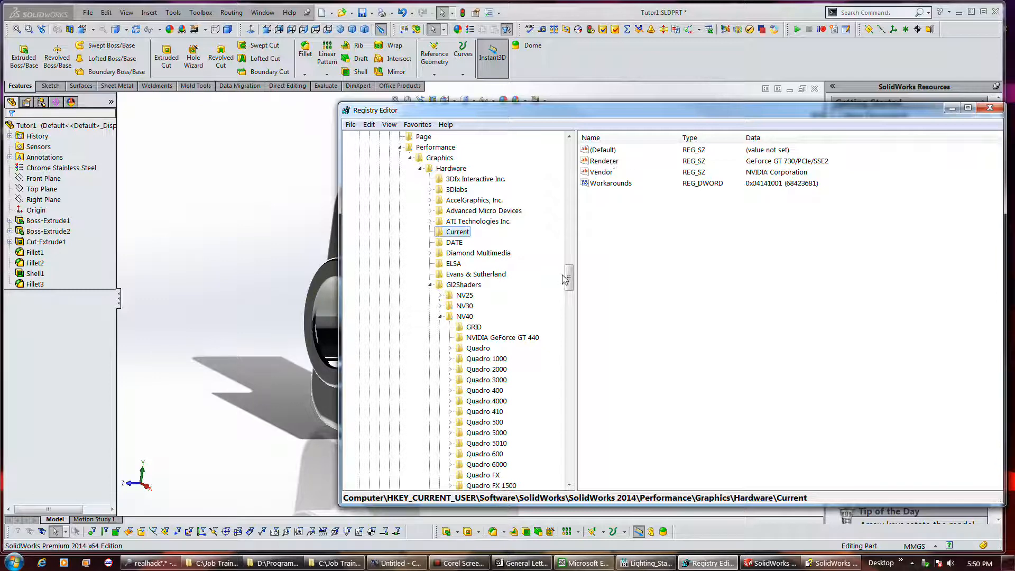
scroll(562, 279, down, 20)
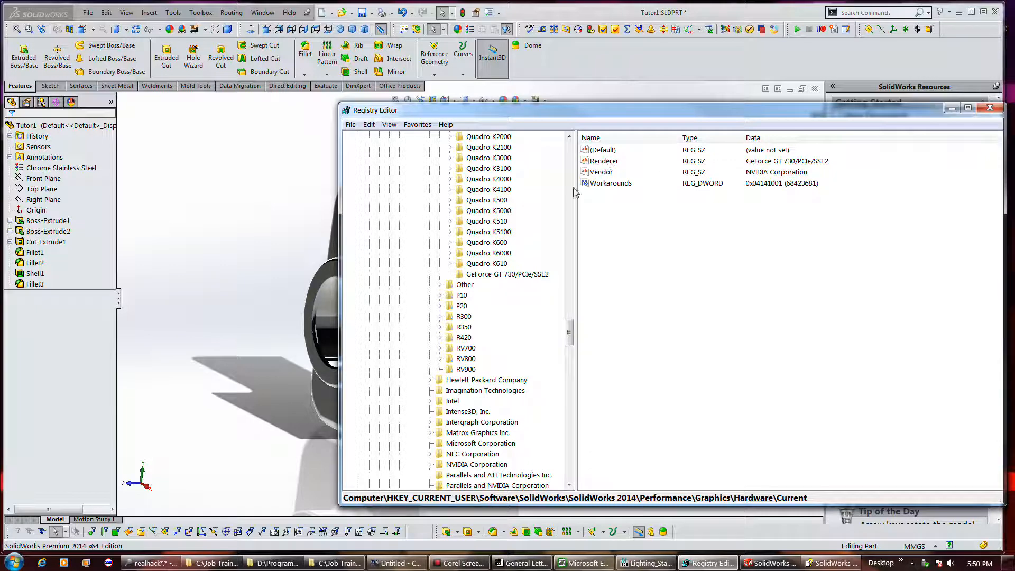
click(535, 274)
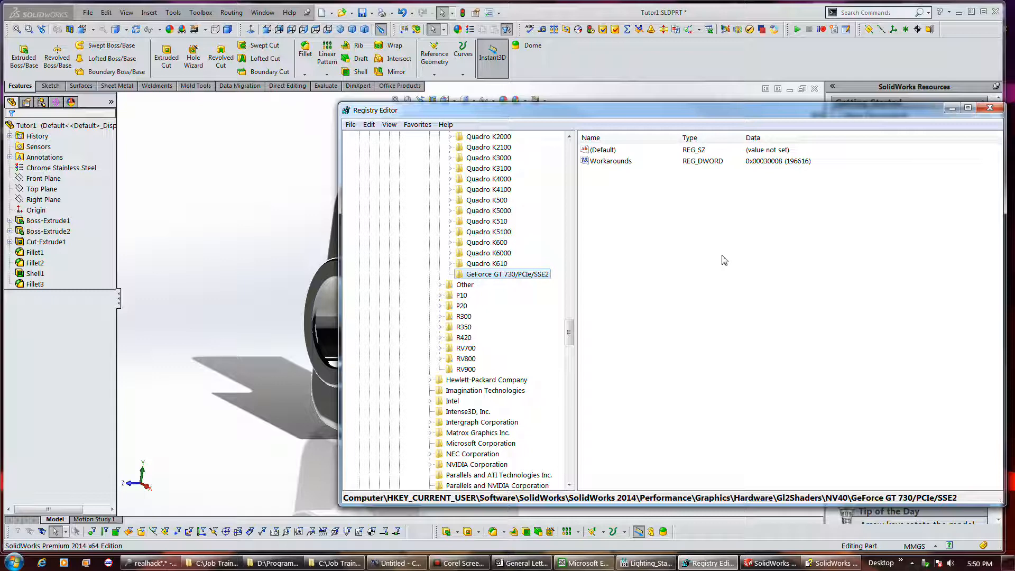
click(989, 108)
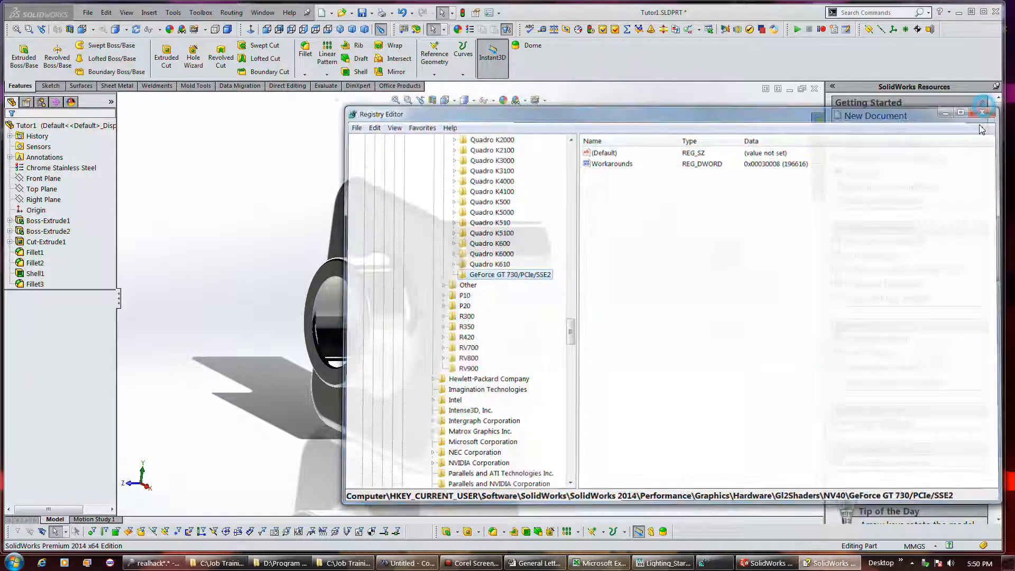
mouse_move(604, 224)
middle_down()
mouse_move(544, 215)
mouse_move(600, 229)
middle_up()
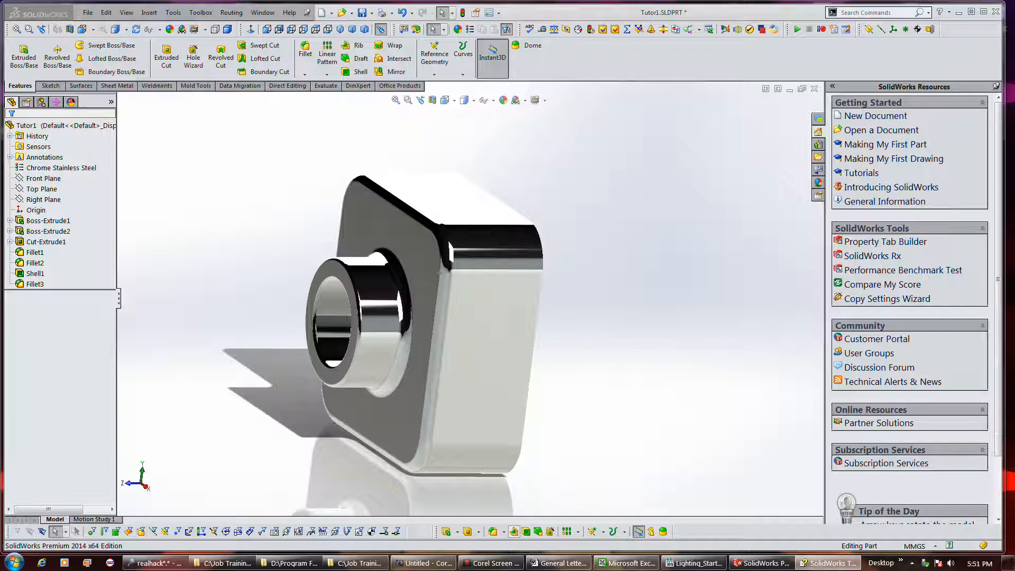
mouse_move(1012, 74)
mouse_down()
mouse_move(822, 105)
mouse_move(996, 84)
mouse_move(926, 70)
mouse_move(1014, 74)
mouse_up()
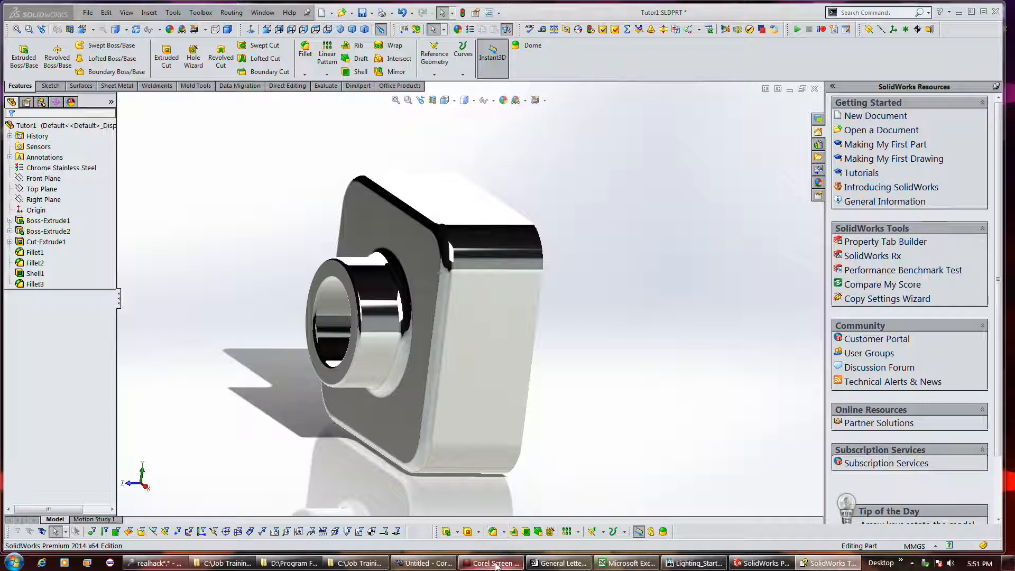
mouse_move(497, 565)
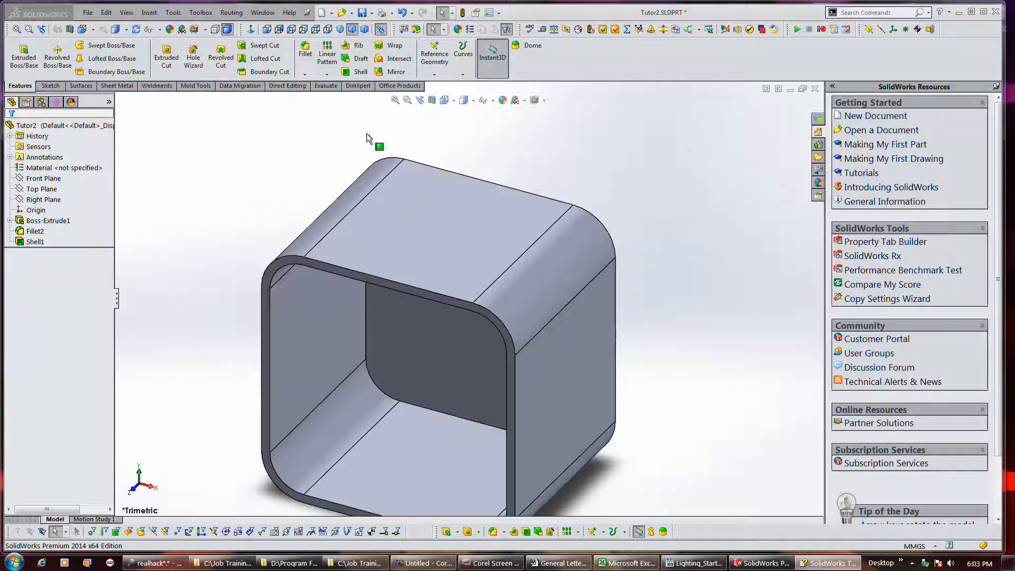
Step: Start an extruded cut with a sketch on the shelled box's front rim face and convert that face's edges into sketch lines
click(168, 64)
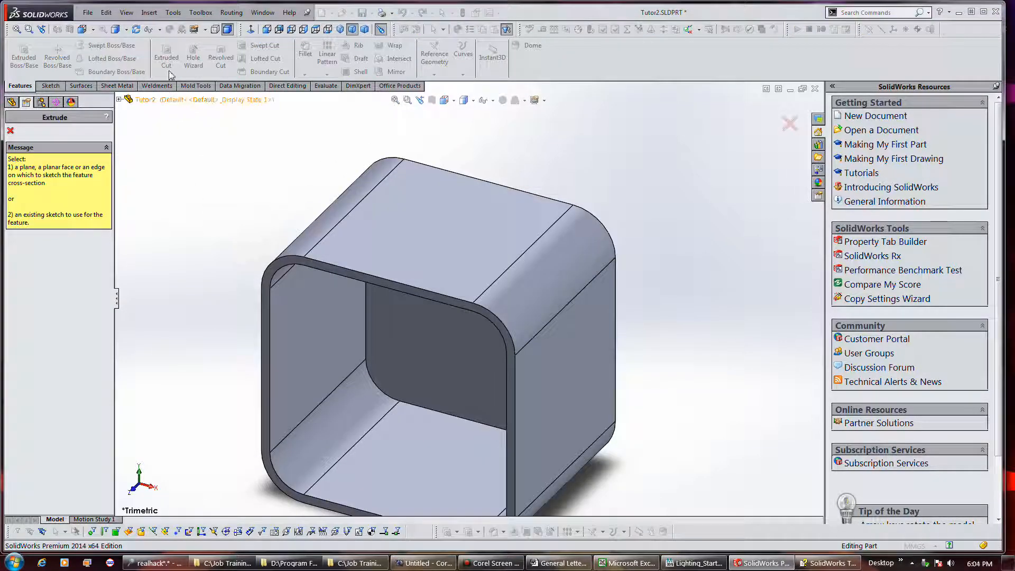
click(273, 272)
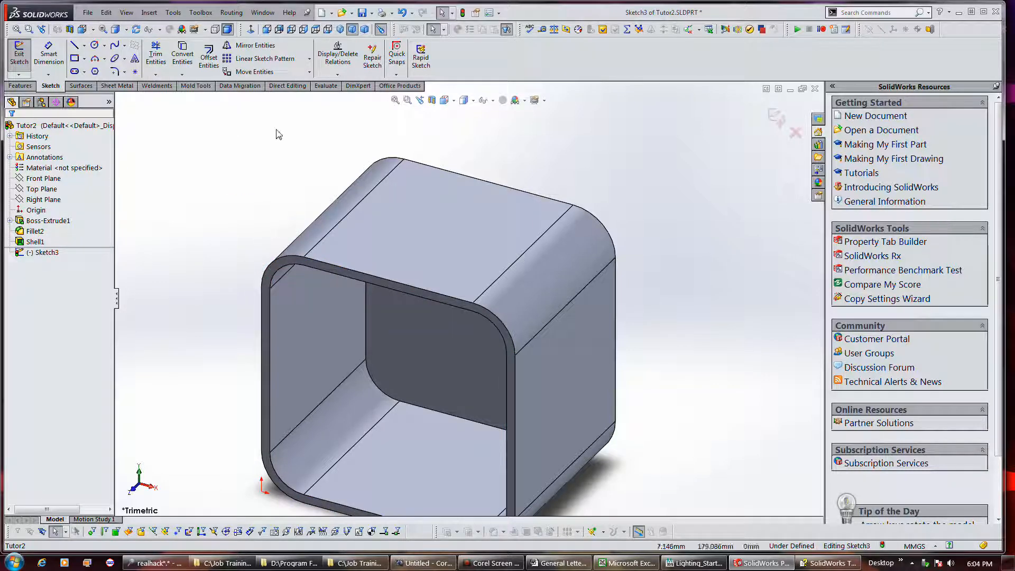
click(182, 53)
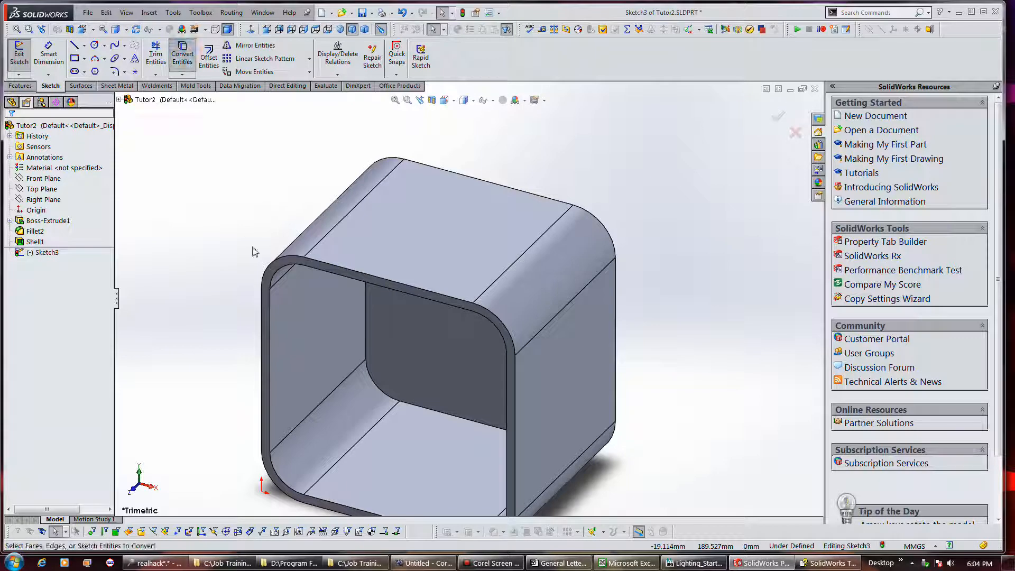
click(270, 269)
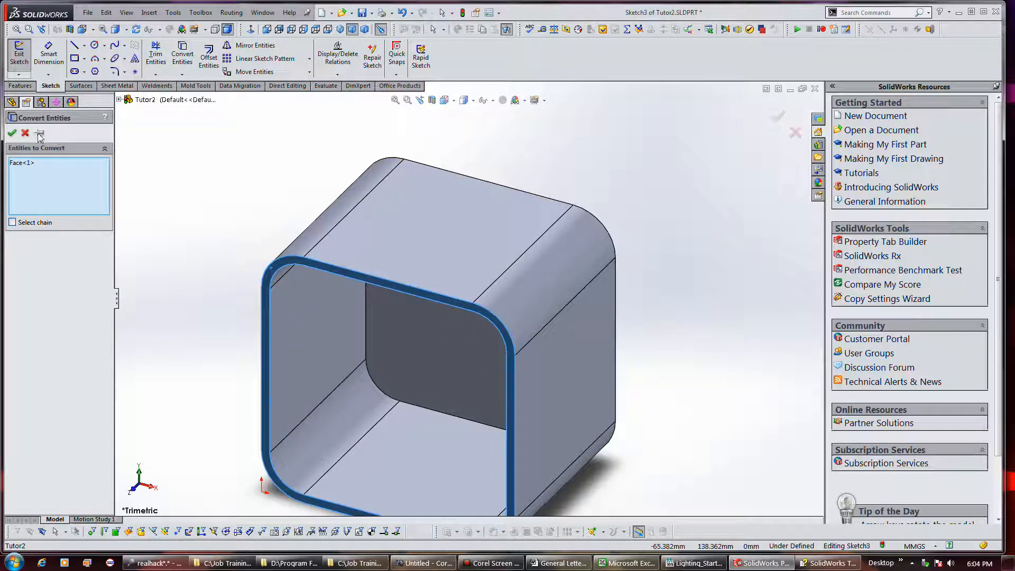
click(14, 133)
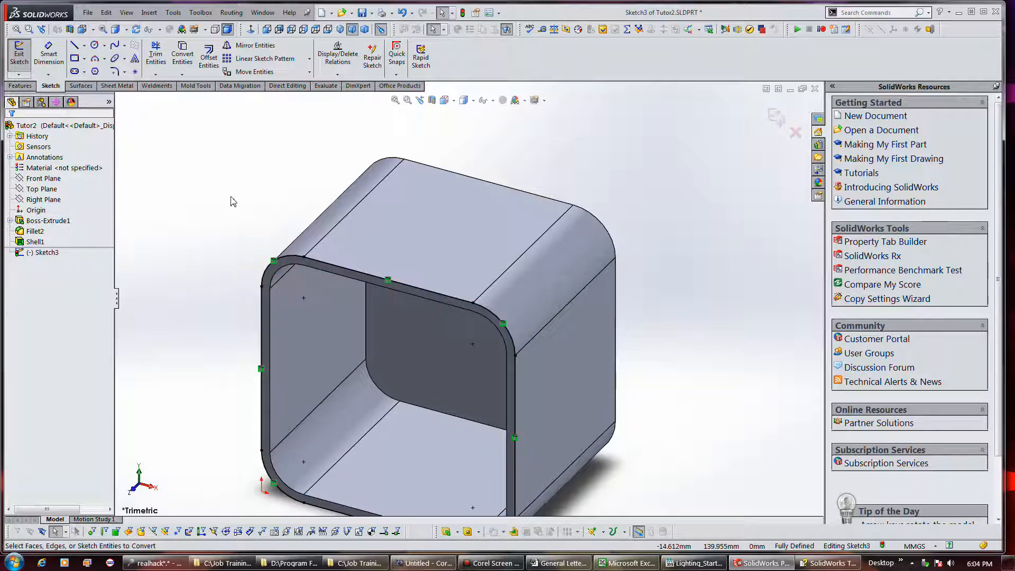
Step: Offset the rim face's outline by 2 mm with dimensions added and the direction reversed
click(209, 55)
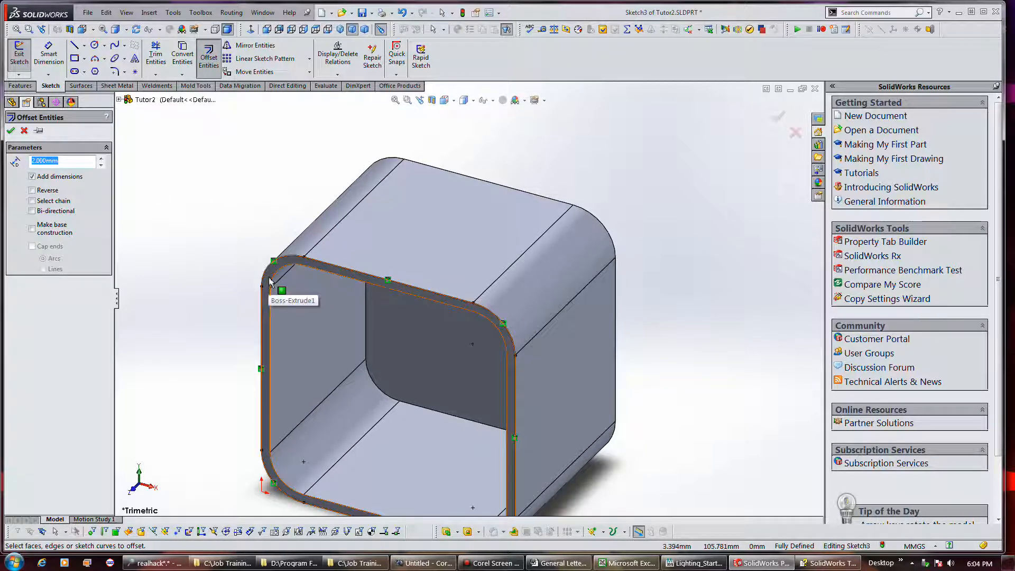
click(270, 281)
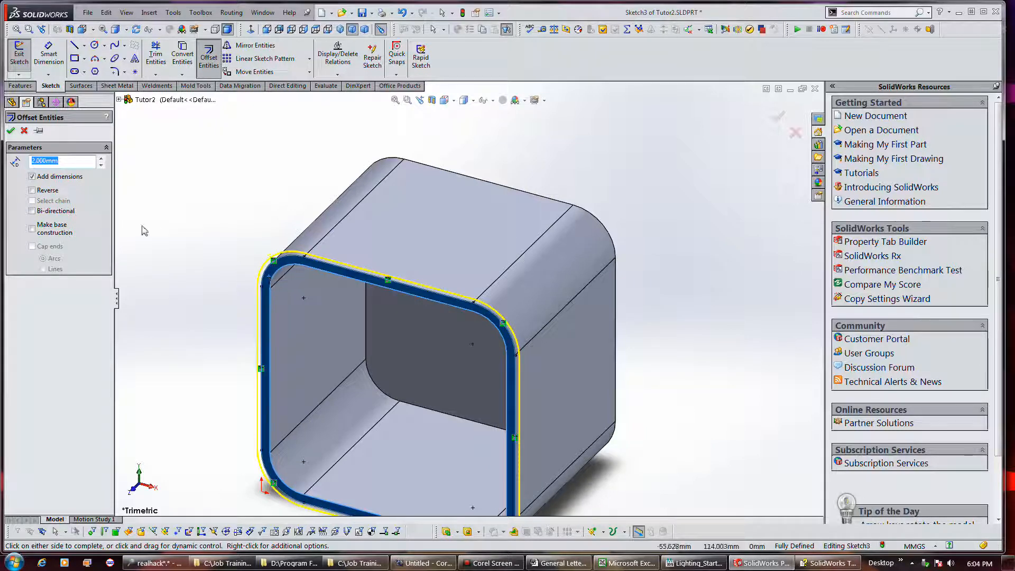
click(33, 177)
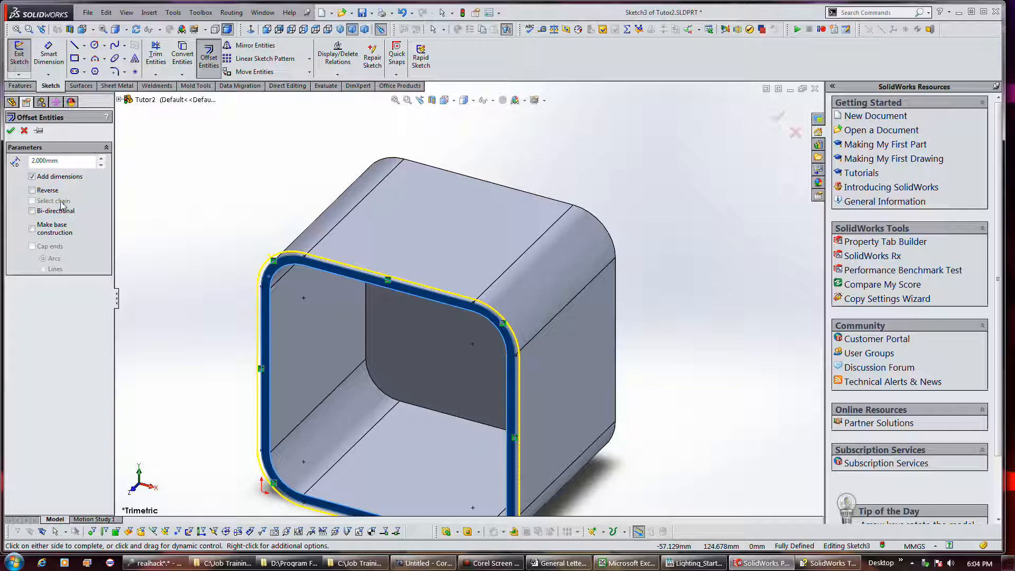
click(41, 193)
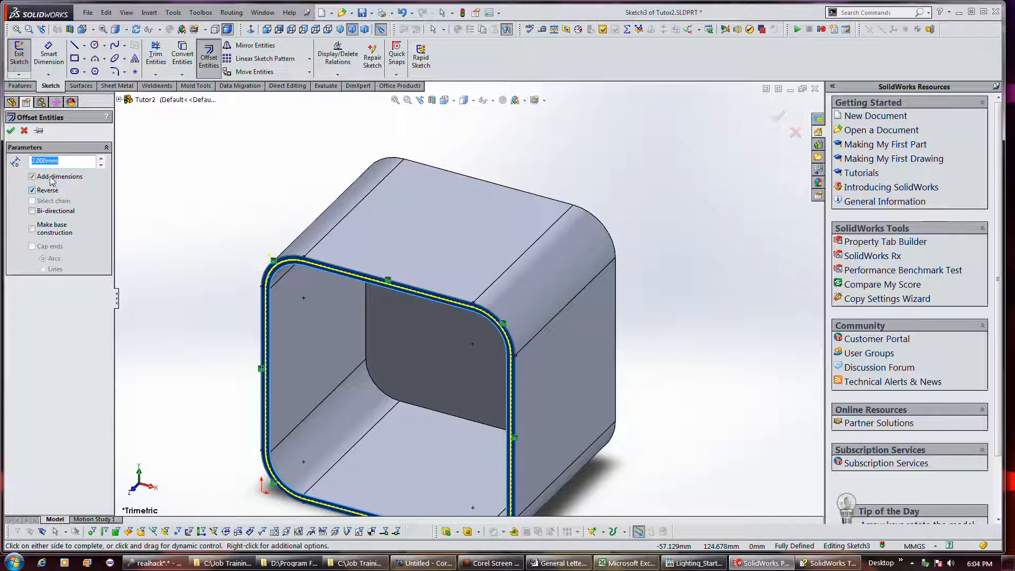
click(66, 167)
click(11, 130)
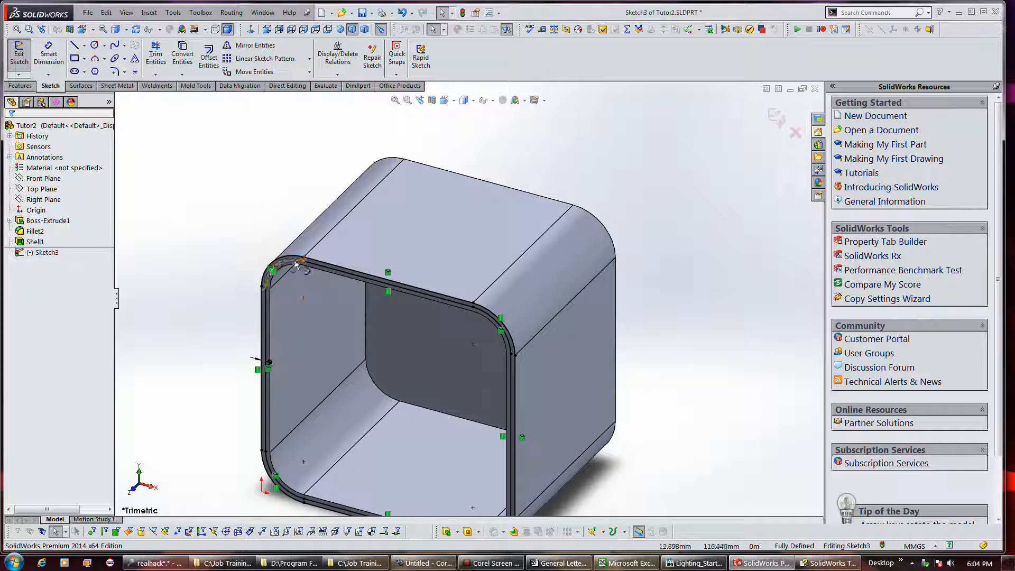
Step: Check the offset loop on the rim by selecting its complete chain of lines and arcs, and clear the selection
right_click(325, 272)
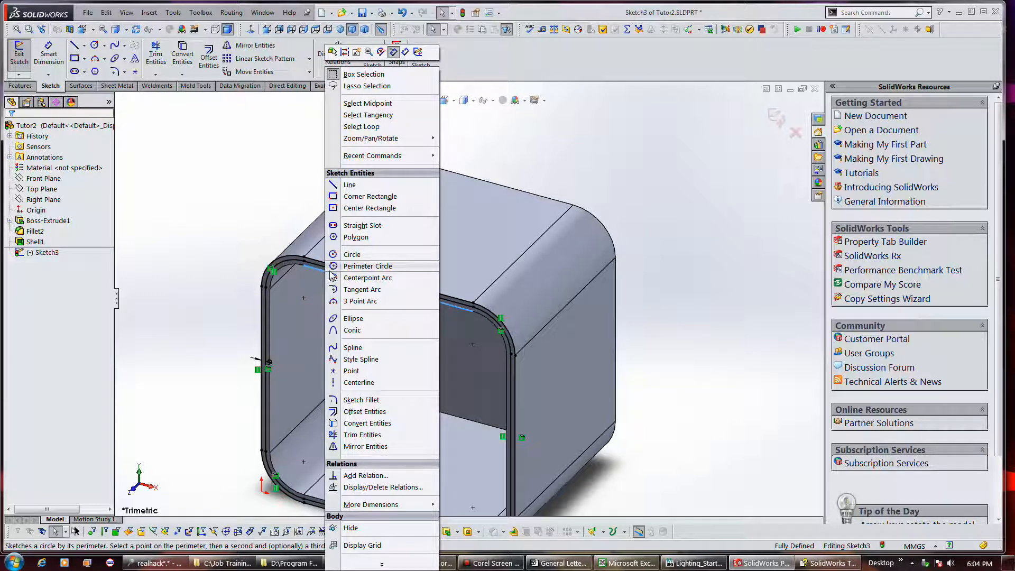
click(372, 116)
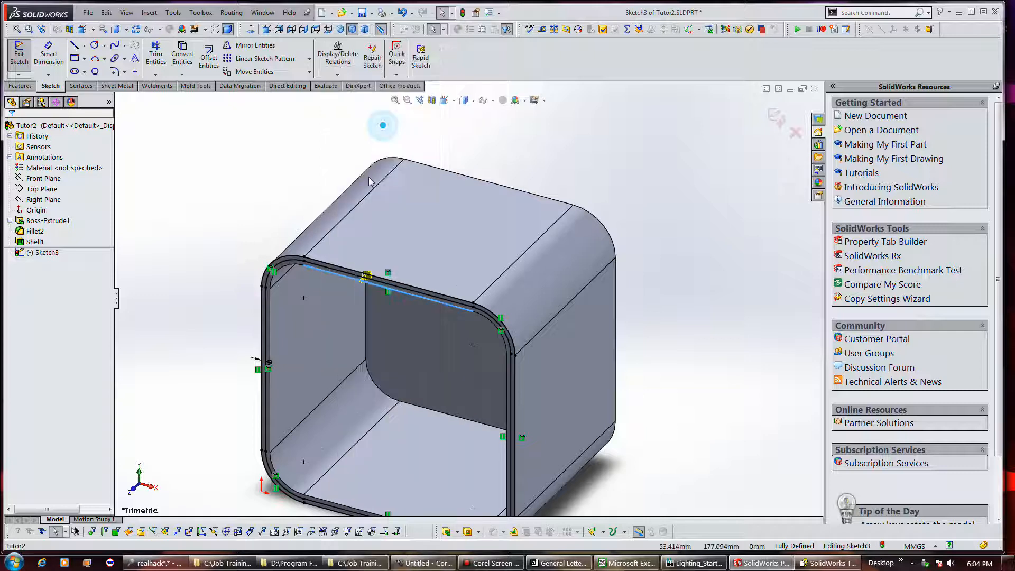
click(208, 234)
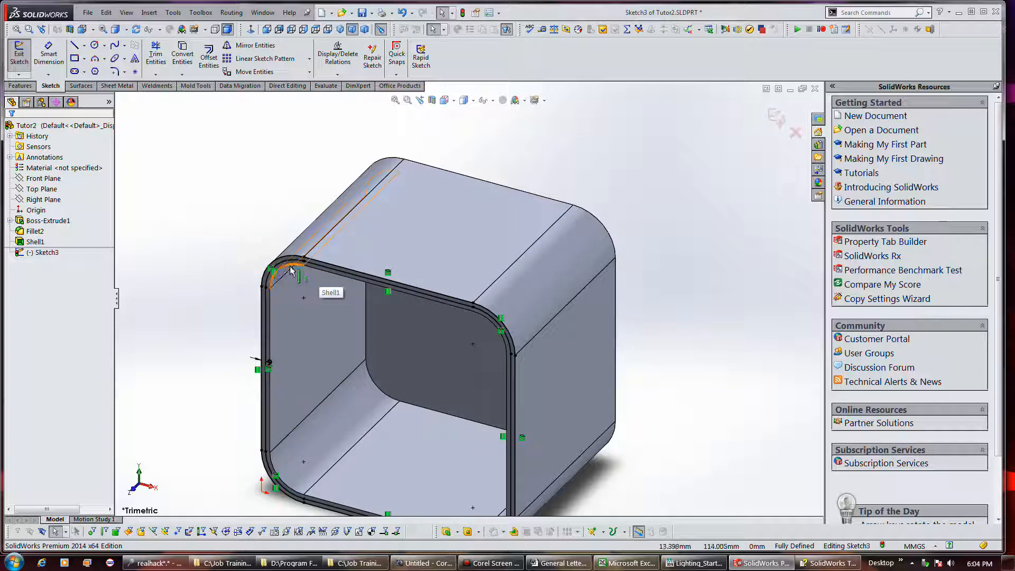
right_click(332, 273)
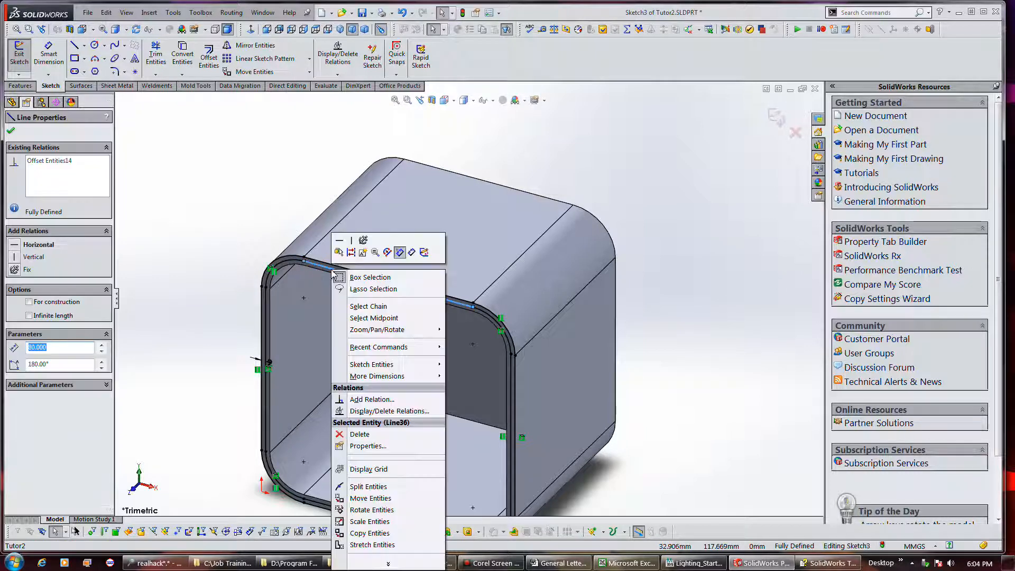
click(370, 306)
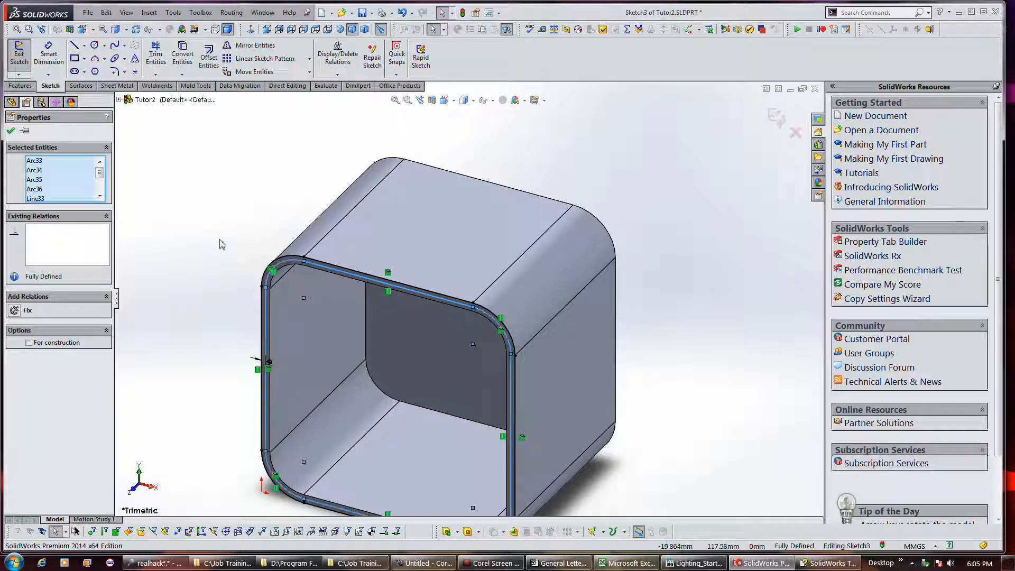
click(247, 229)
Step: Exit the sketch and cut the rim's outer band Blind 20 mm from the sketch plane, with the side to cut unflipped
click(771, 113)
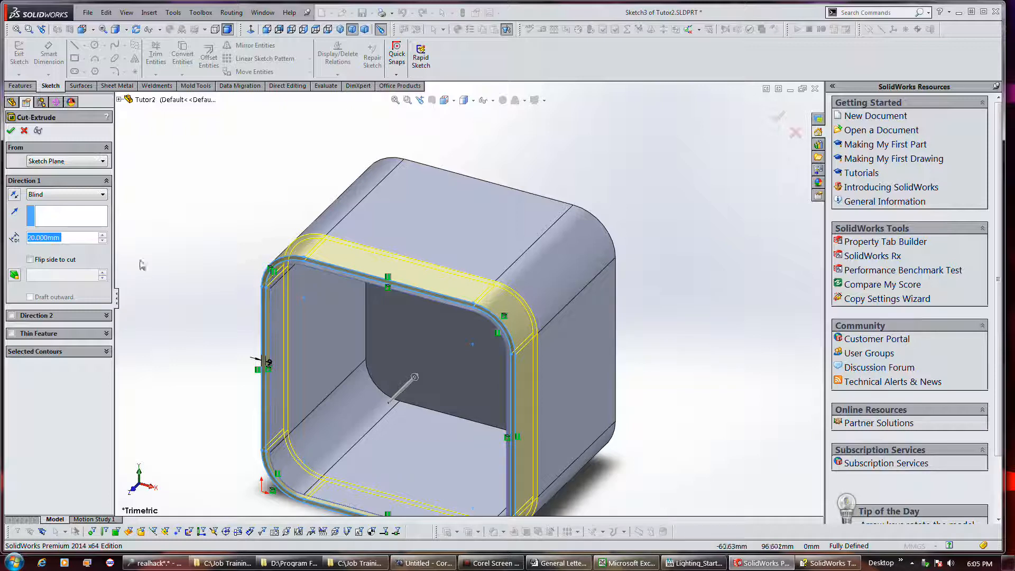
click(50, 263)
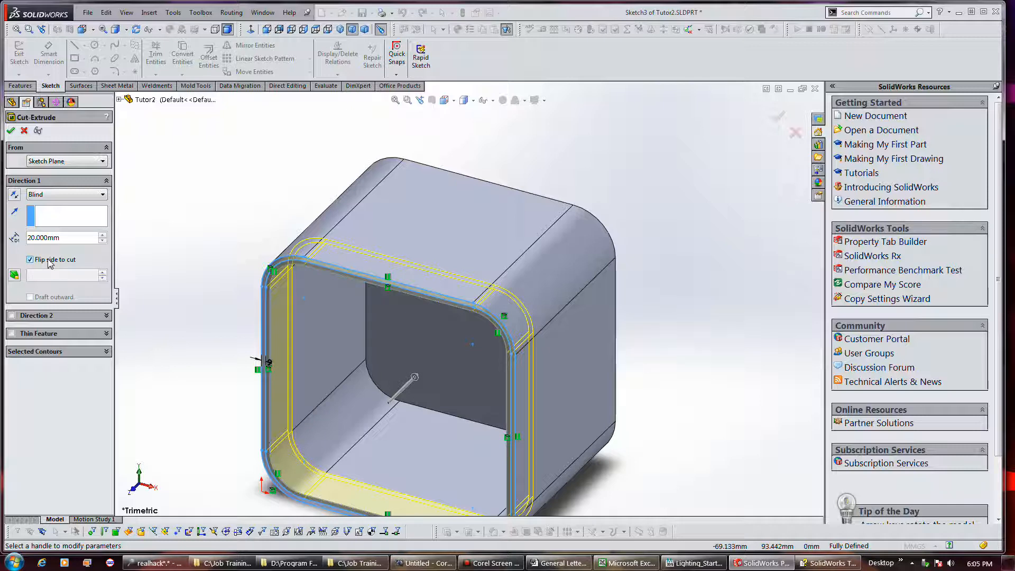
click(50, 262)
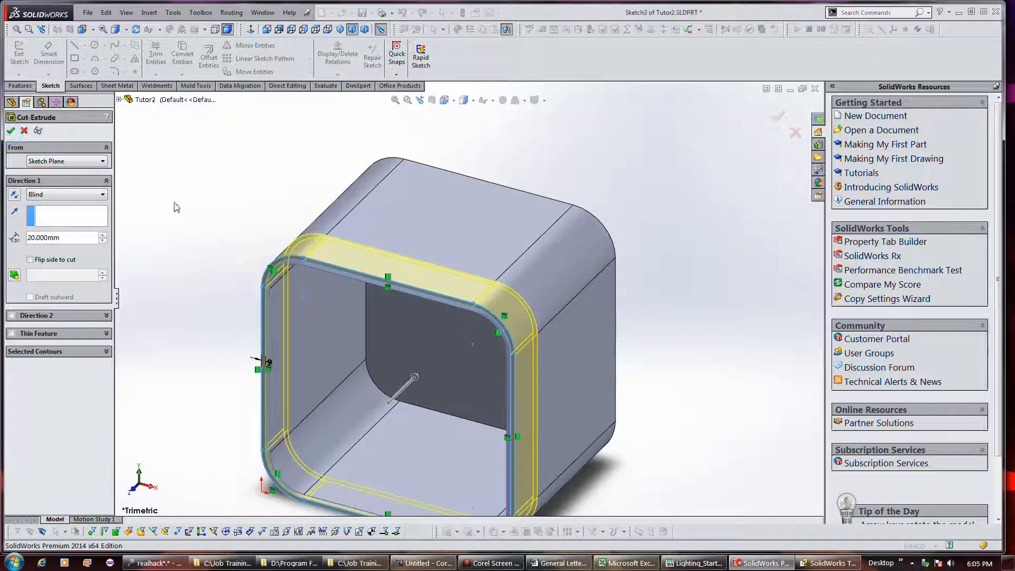
key(Return)
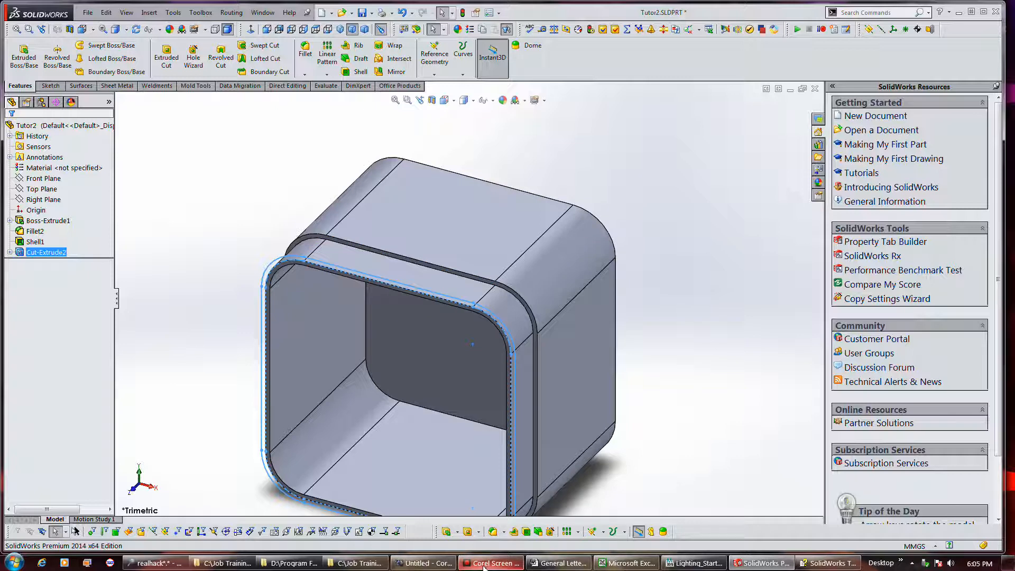
mouse_move(484, 566)
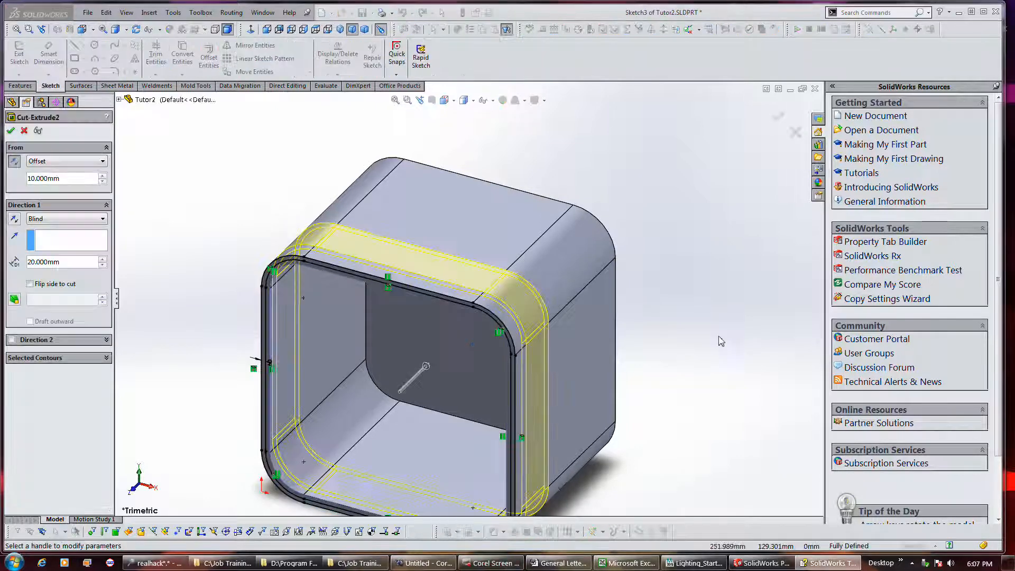
Step: Switch the start condition of Cut-Extrude2 to Sketch Plane and back to Offset at 10 mm
click(102, 162)
click(102, 171)
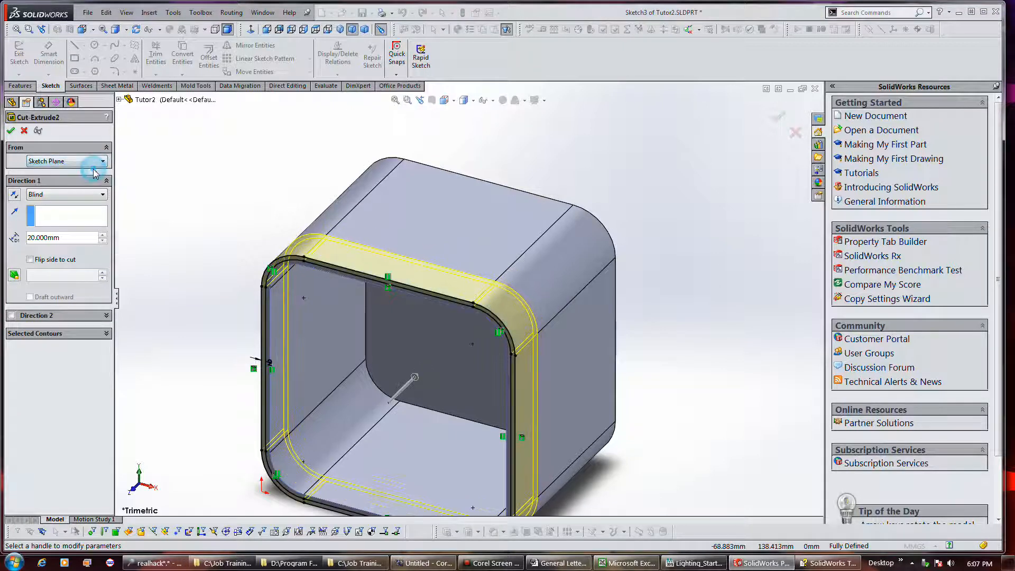
click(103, 161)
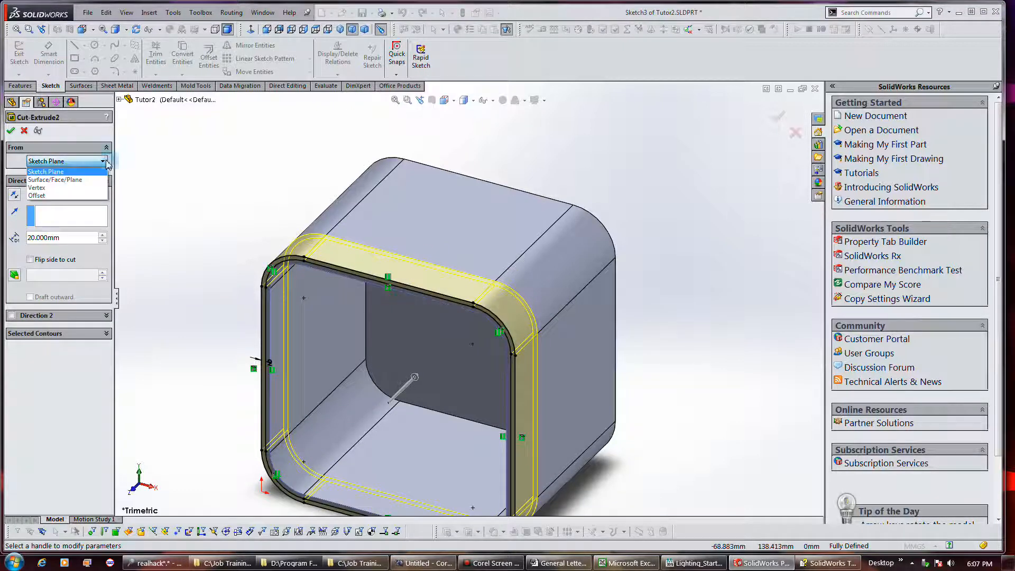
click(90, 197)
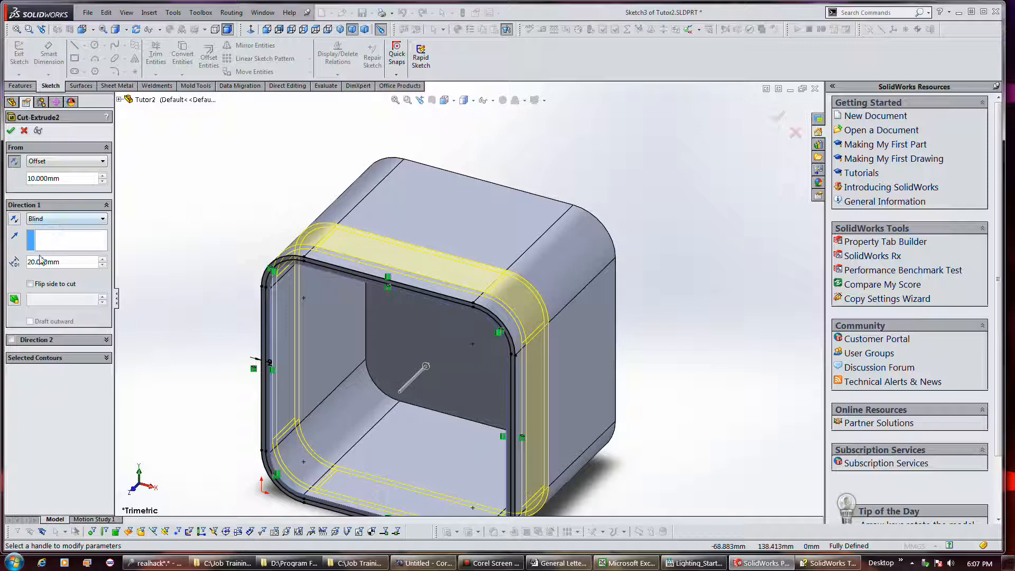
Step: Finish the 20 mm Blind cut with the side to cut flipped and its start offset set to 30 mm
click(40, 285)
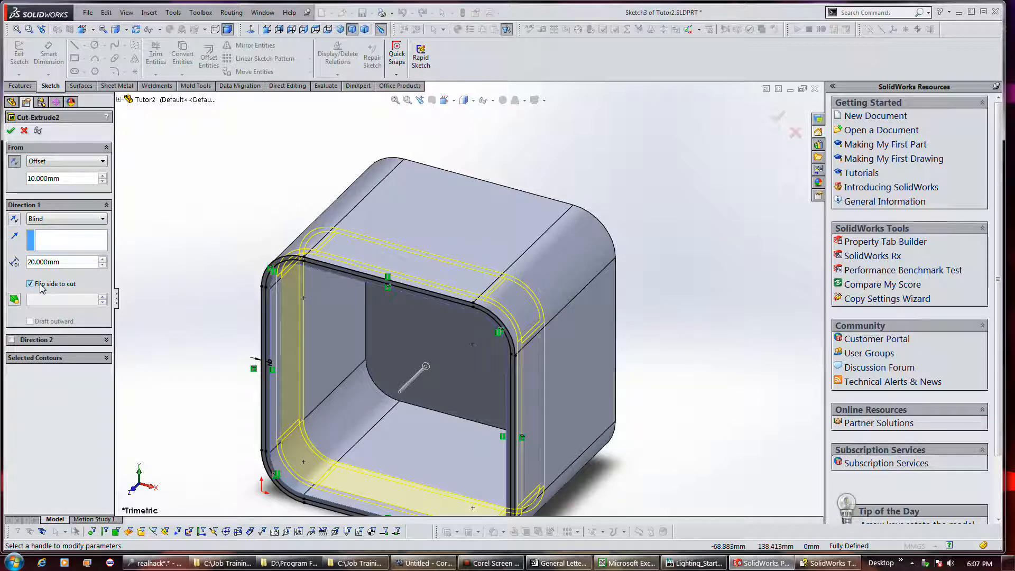
click(103, 176)
click(102, 176)
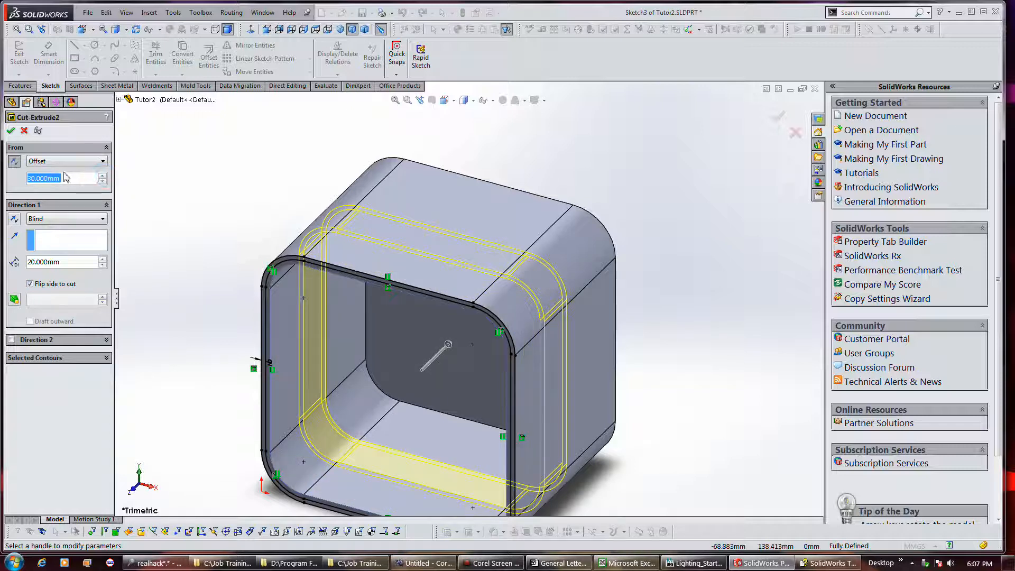
click(16, 162)
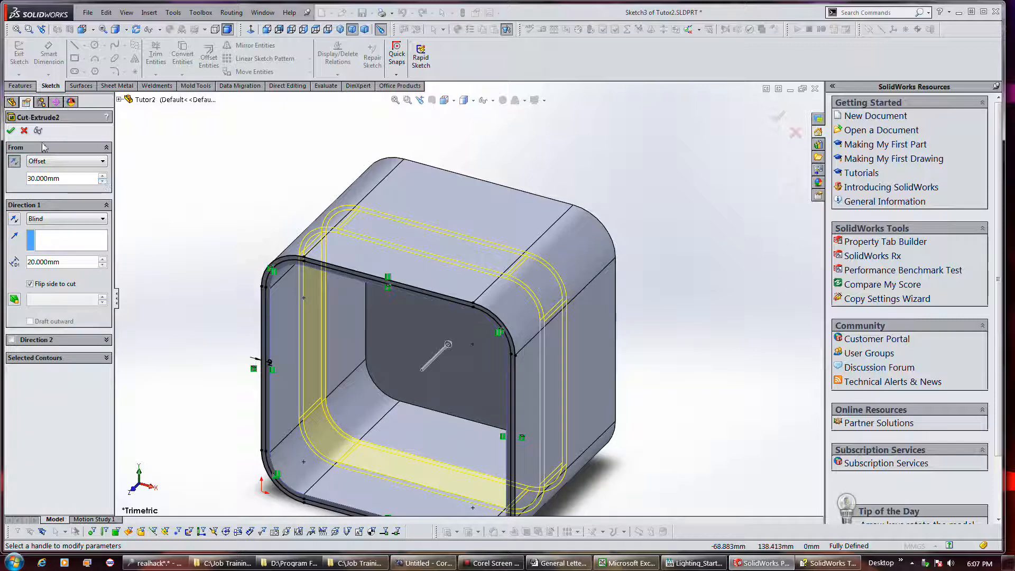
click(10, 131)
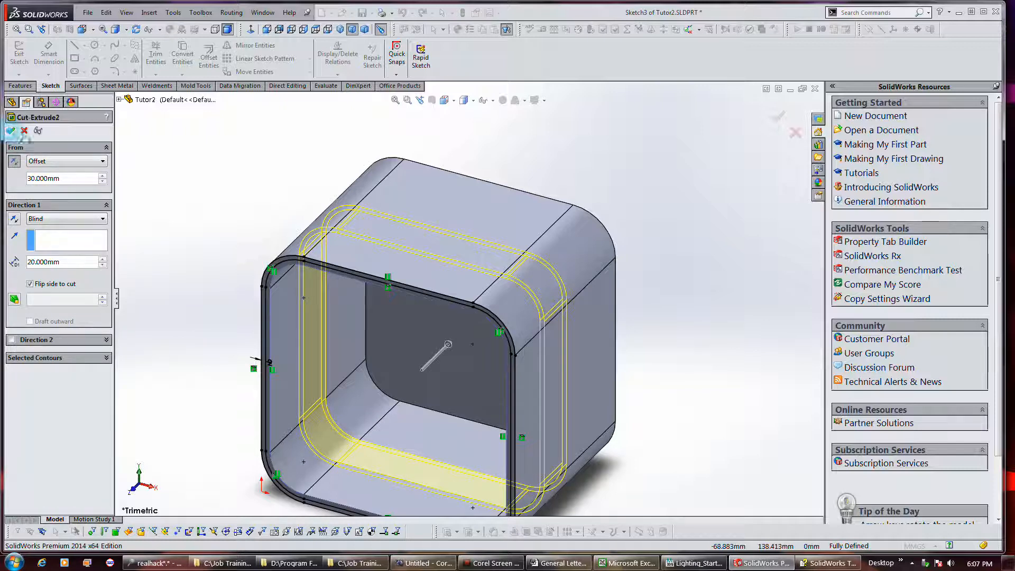
middle_drag(201, 267, 203, 245)
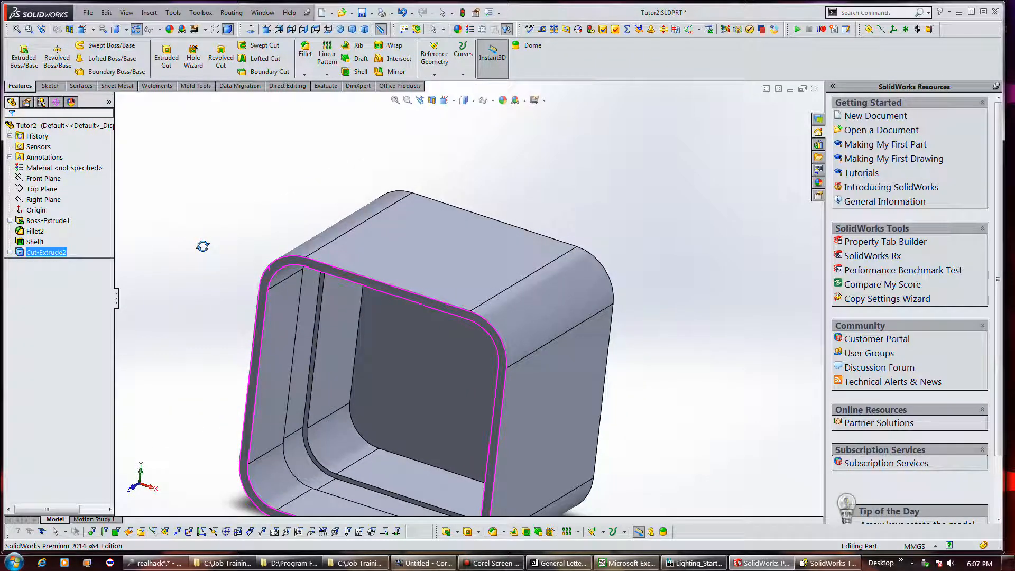
key(Escape)
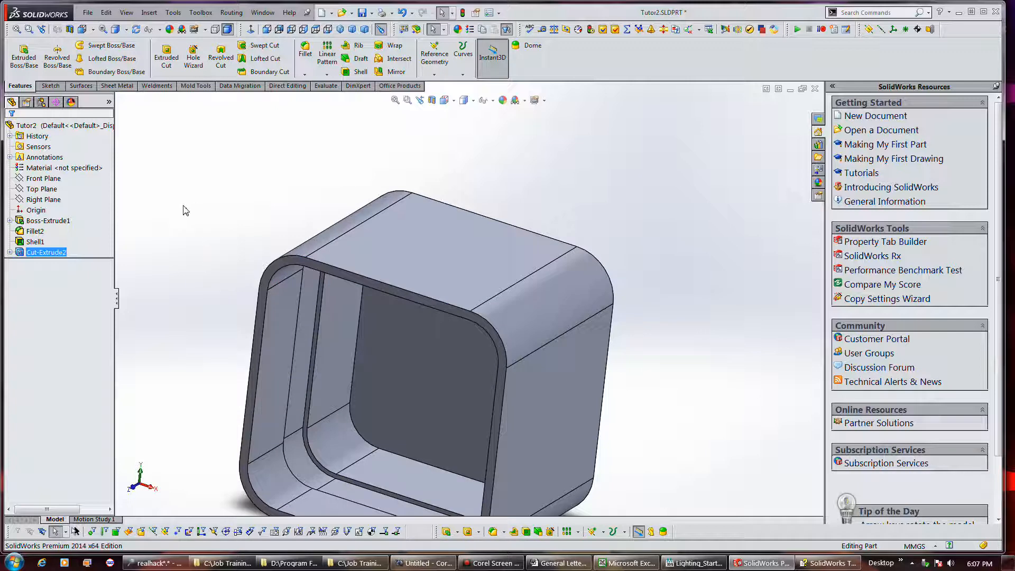
Step: Open Sketch3 under Cut-Extrude2 for editing and pick the outer edge of its offset band to examine the profile
click(10, 252)
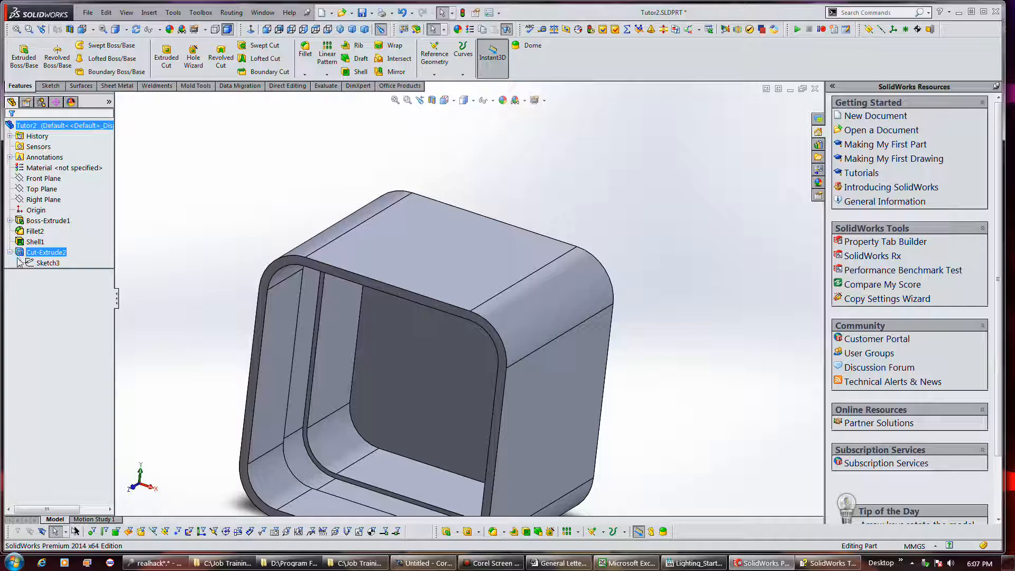
right_click(46, 264)
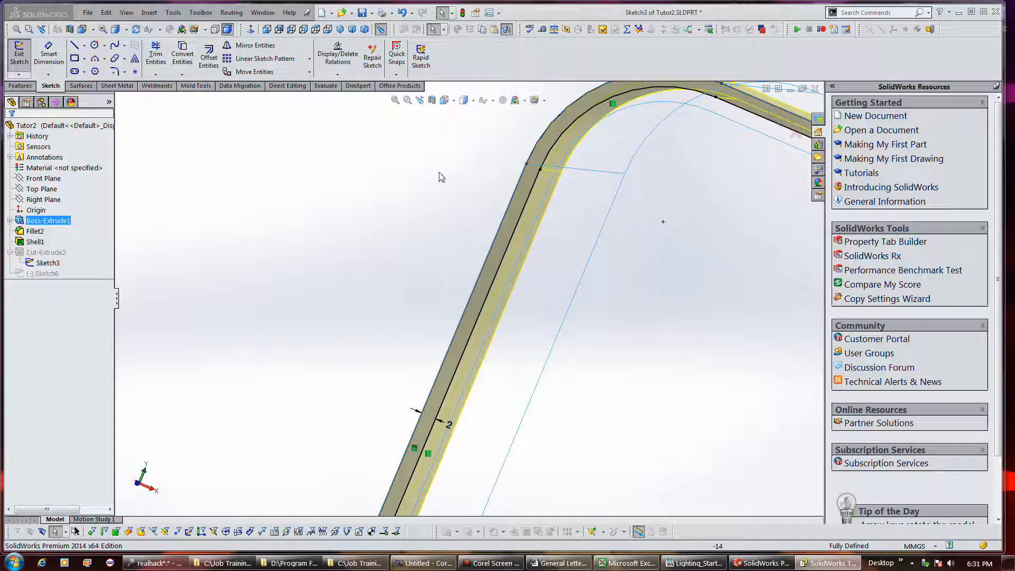
click(520, 190)
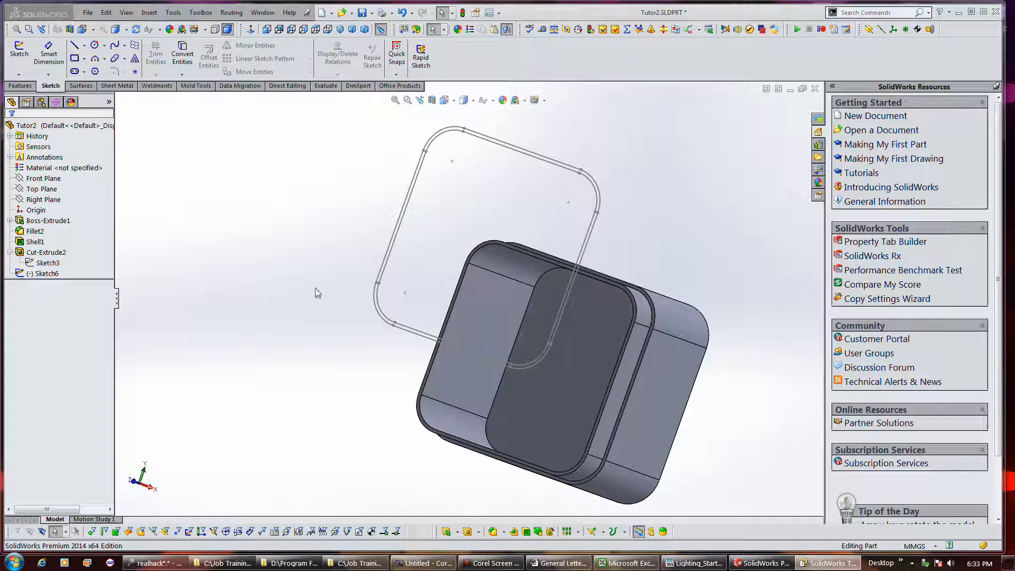
Step: Highlight Sketch3 and Sketch6 together to compare their positions on the box, and leave only Sketch6 selected
click(41, 262)
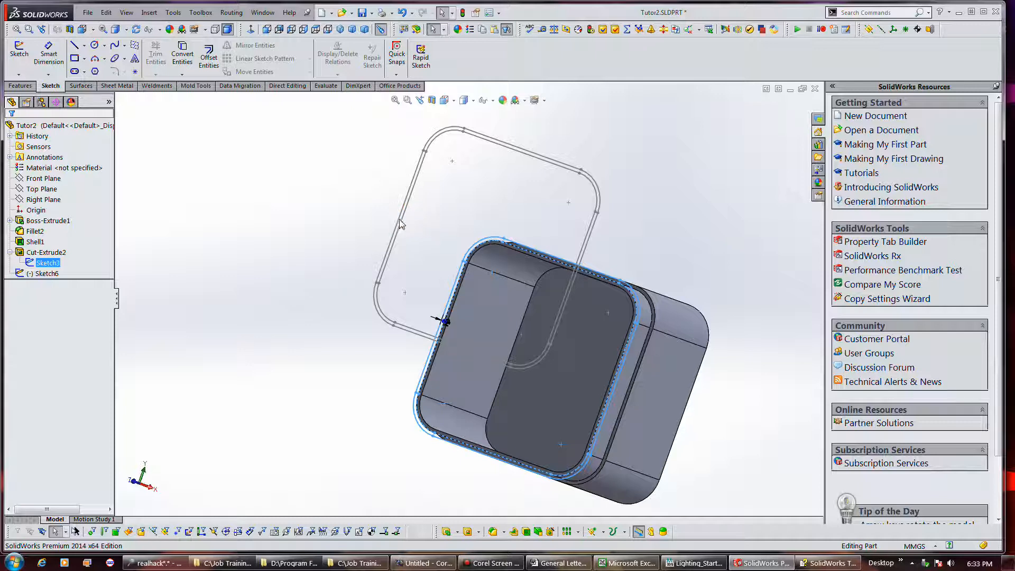
ctrl+click(46, 274)
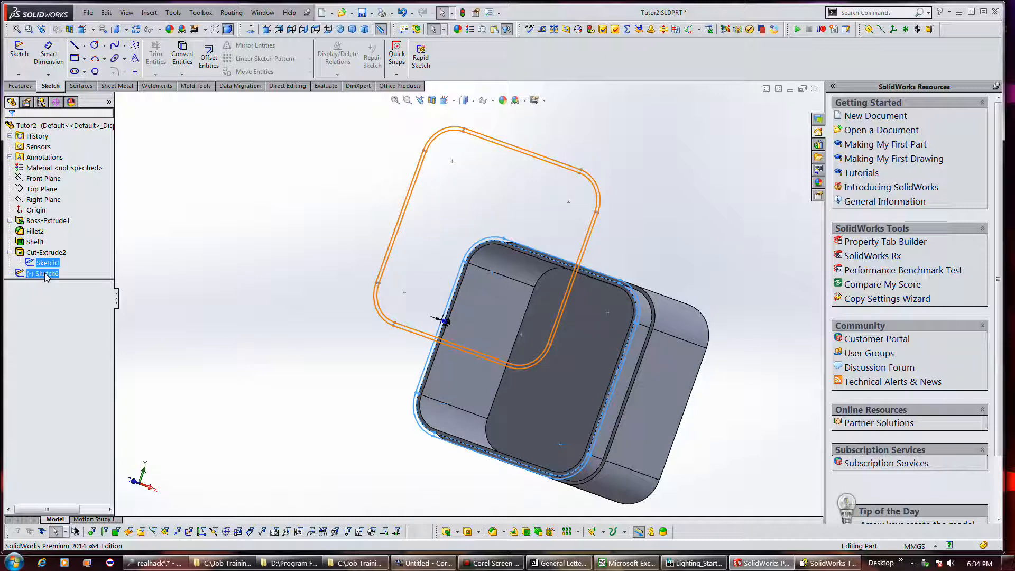
click(47, 273)
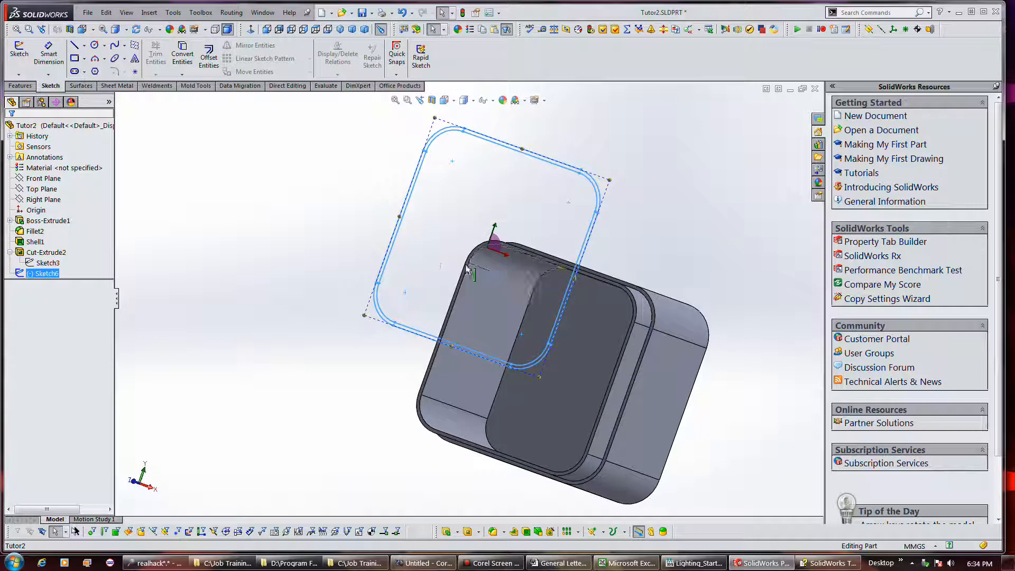